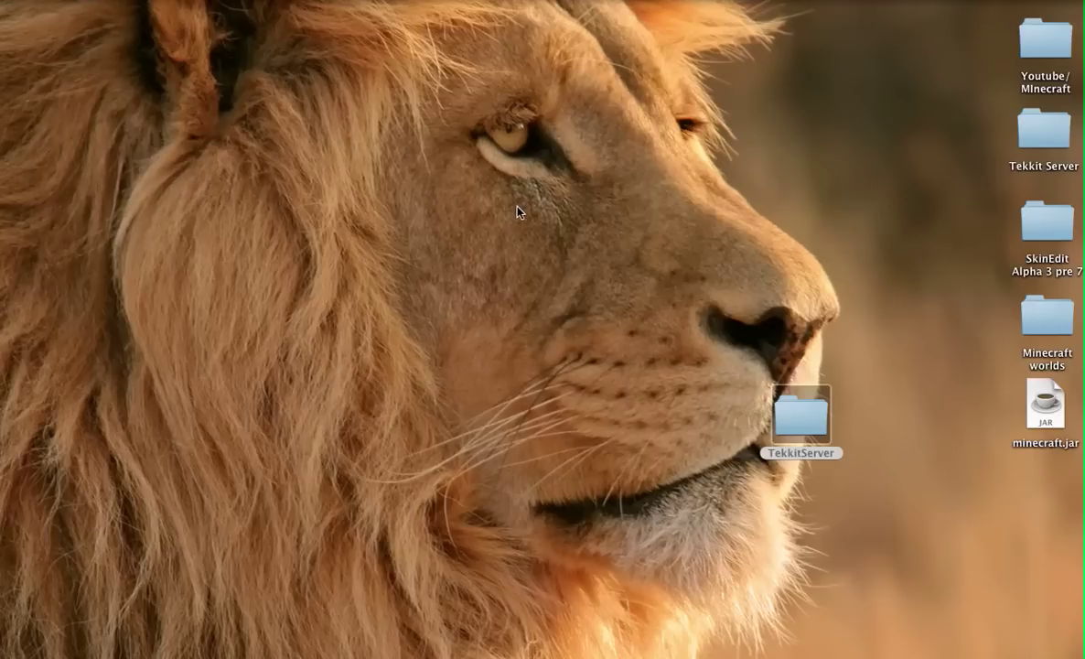
# - Open the TekkitServer folder on the desktop, examine the server files it contains, and close its window
pyautogui.moveTo(804, 410)
pyautogui.mouseDown()
pyautogui.moveTo(913, 498)
pyautogui.moveTo(920, 542)
pyautogui.moveTo(821, 414)
pyautogui.moveTo(1000, 491)
pyautogui.moveTo(1056, 491)
pyautogui.moveTo(790, 425)
pyautogui.moveTo(806, 423)
pyautogui.mouseUp()
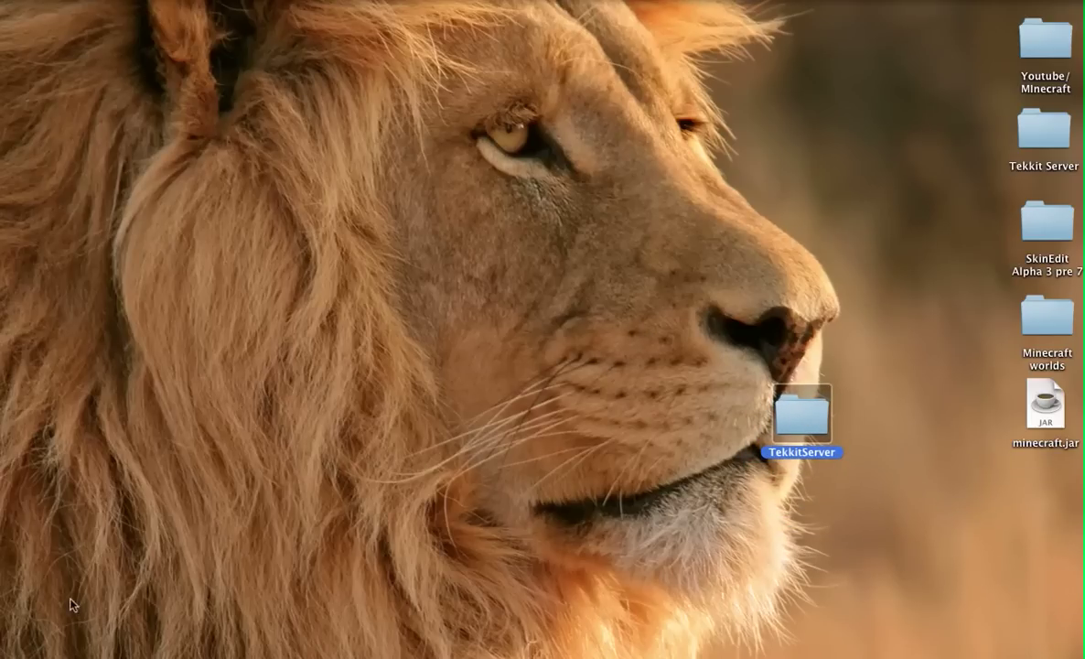
pyautogui.press('F4')
pyautogui.click(445, 492)
pyautogui.doubleClick(796, 427)
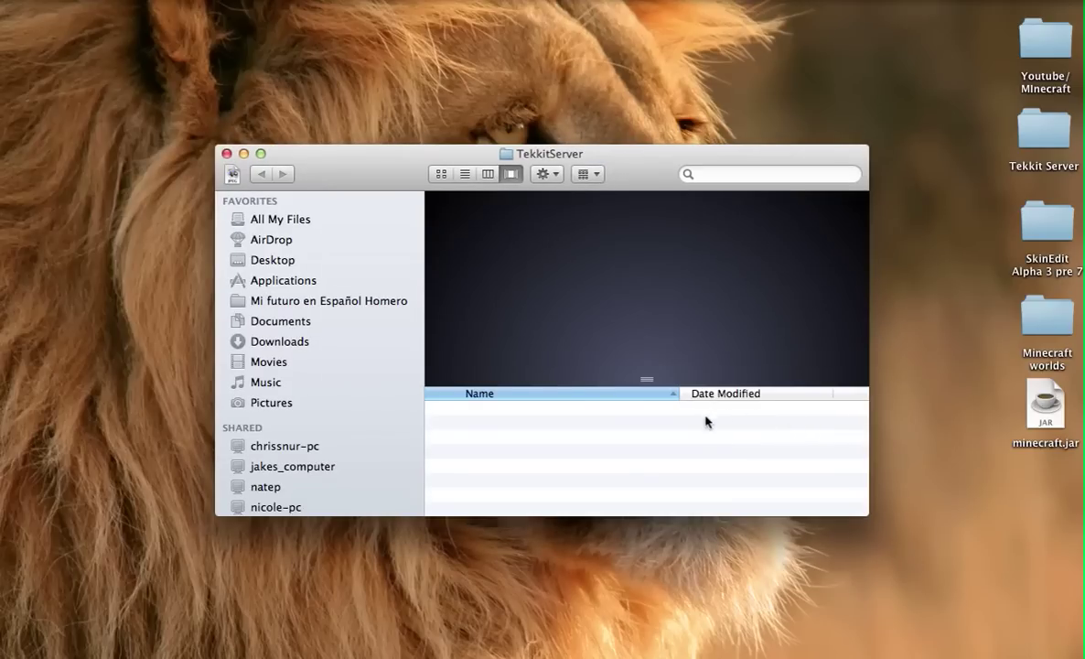
pyautogui.scroll(-2, 623, 456)
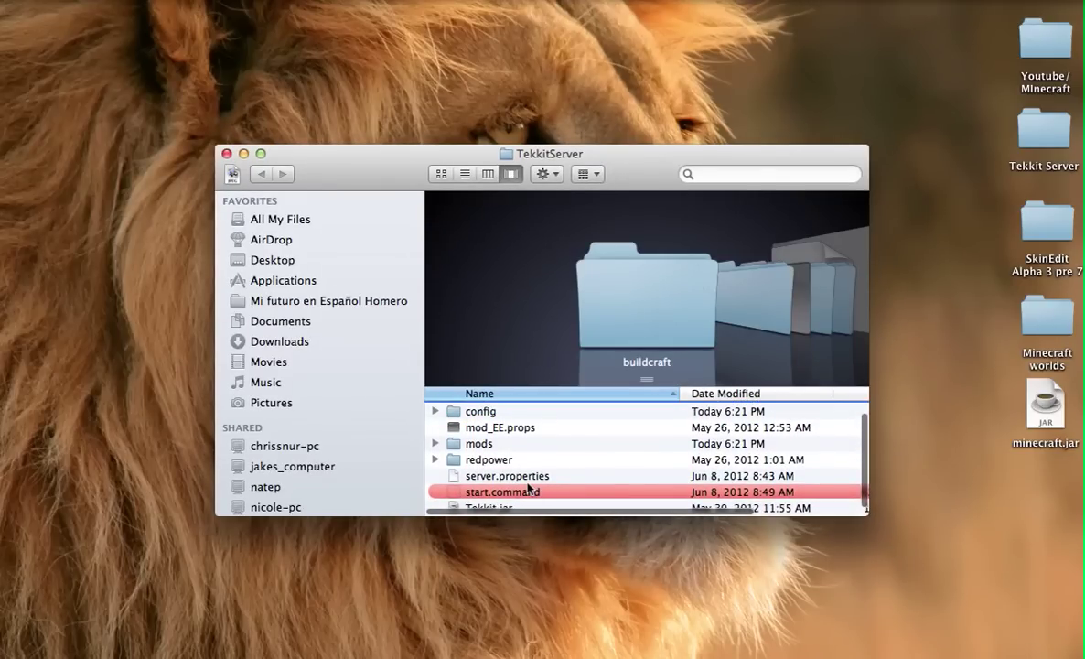
pyautogui.scroll(2, 523, 491)
pyautogui.scroll(-1, 528, 488)
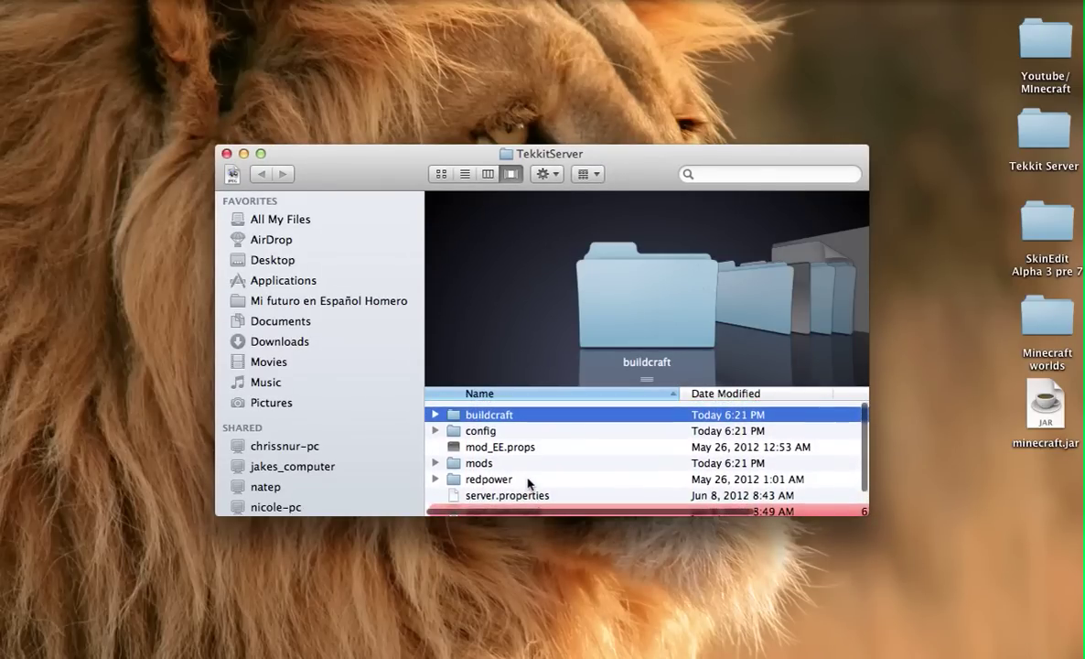
pyautogui.scroll(-1, 528, 483)
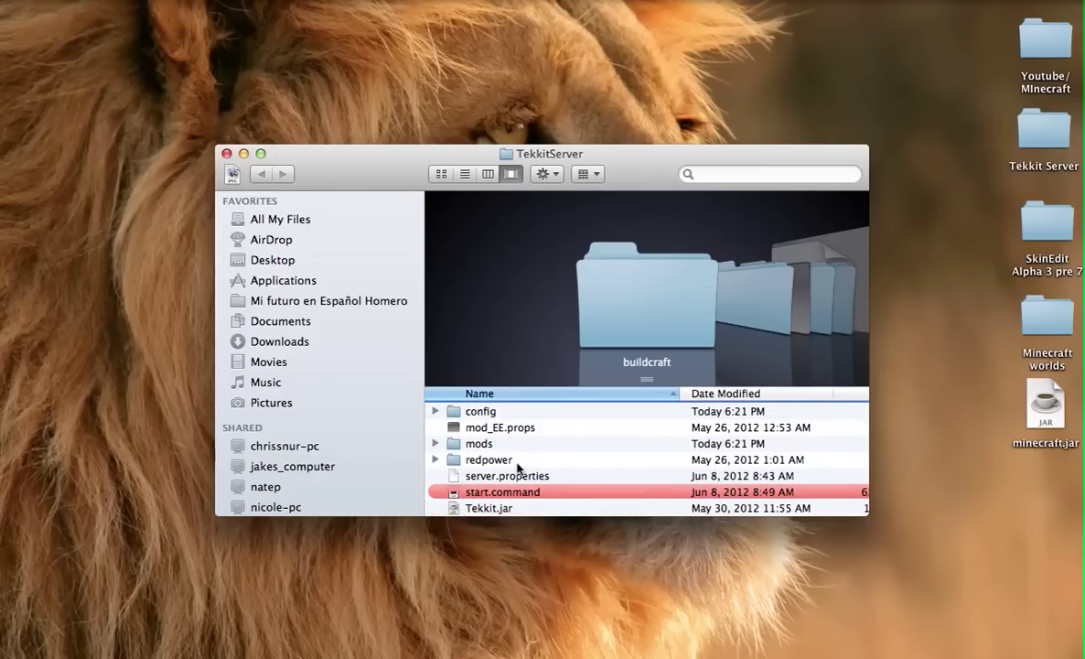
pyautogui.scroll(-1, 518, 468)
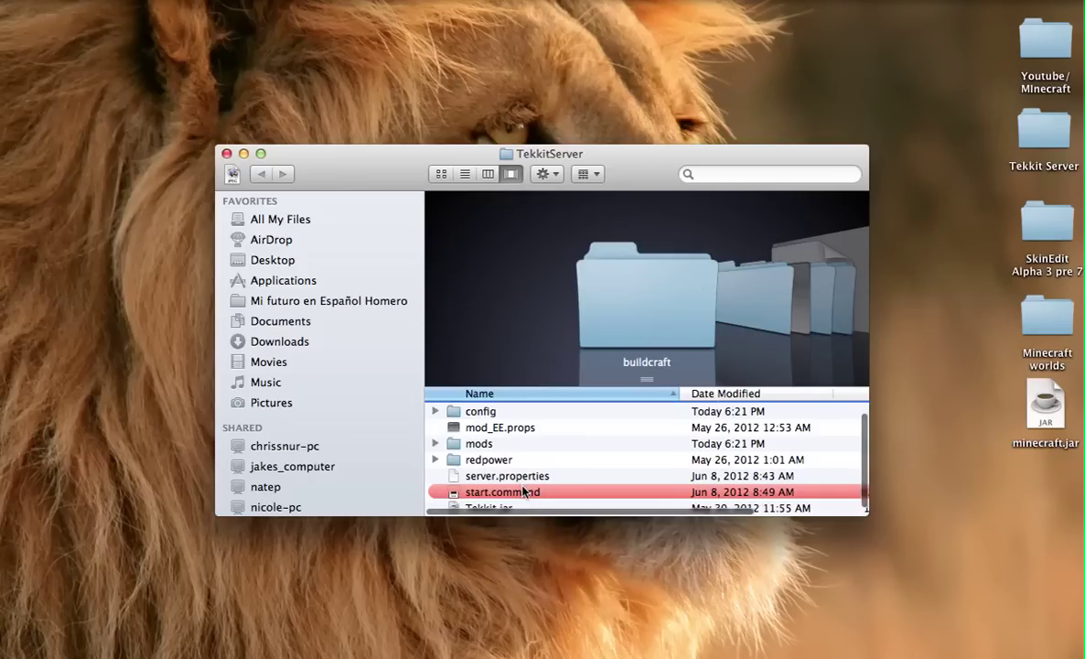
pyautogui.click(227, 154)
pyautogui.moveTo(695, 349); pyautogui.dragTo(910, 501)
pyautogui.click(661, 357)
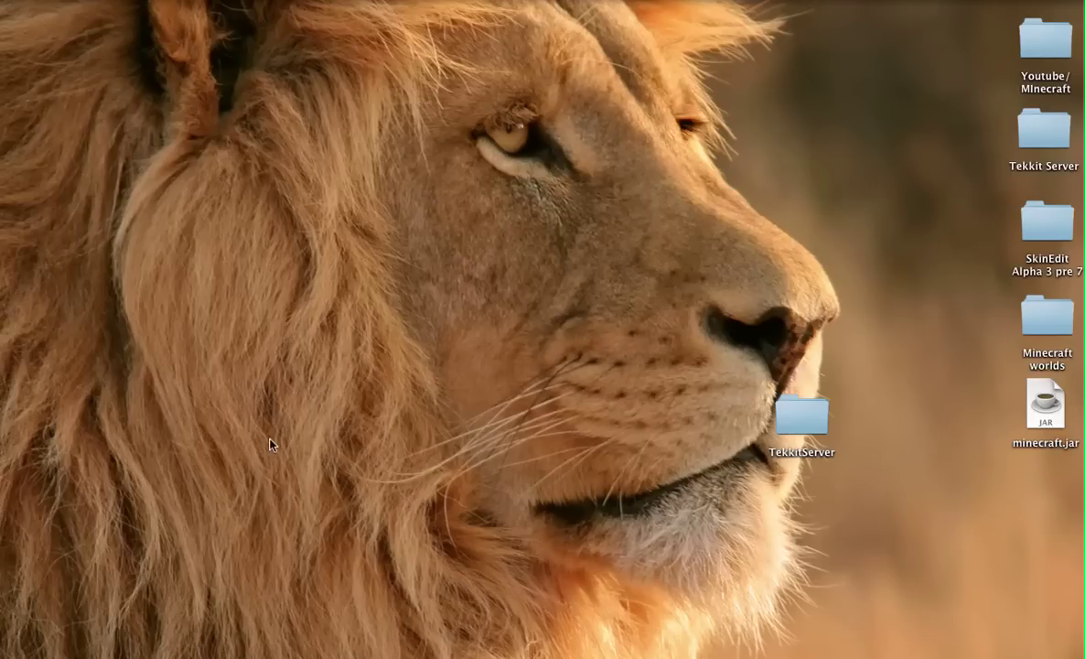
pyautogui.moveTo(373, 298); pyautogui.dragTo(703, 512)
pyautogui.moveTo(307, 353); pyautogui.dragTo(802, 424)
# - Open the TekkitServer folder on the desktop and launch Terminal through a Spotlight search for "ter"
pyautogui.click(786, 421)
pyautogui.doubleClick(792, 420)
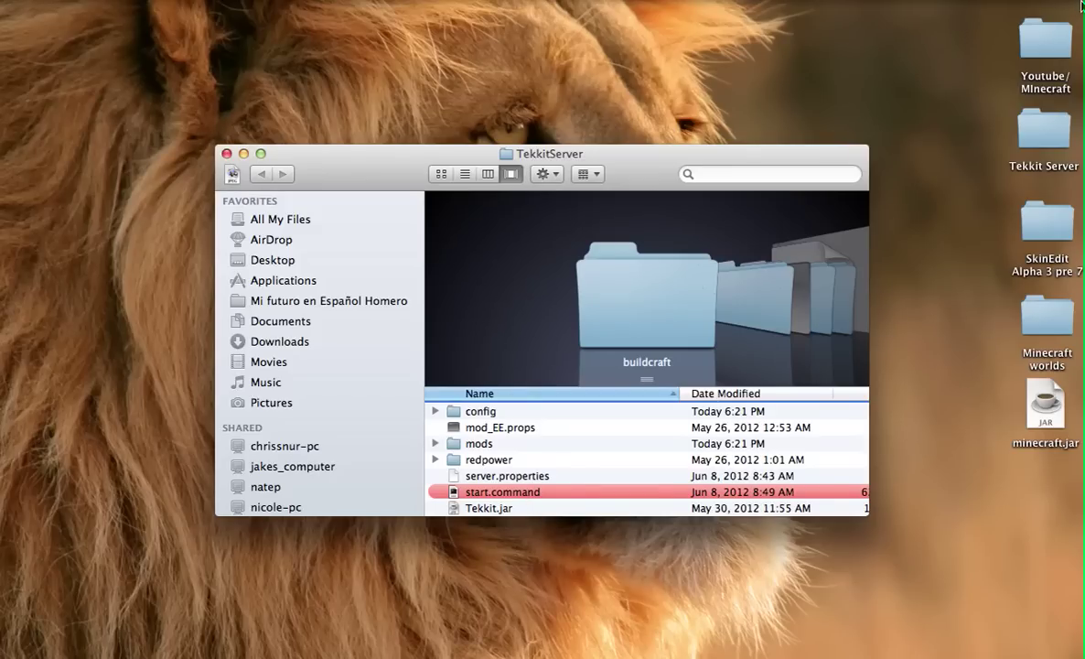
pyautogui.press('super+space')
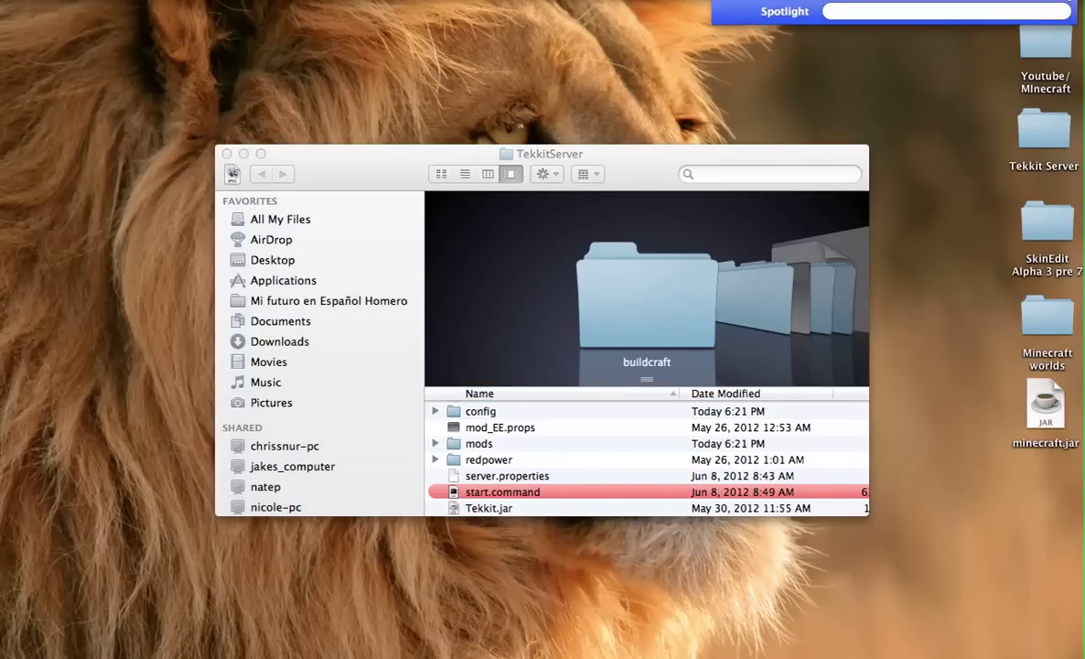
pyautogui.write('ter')
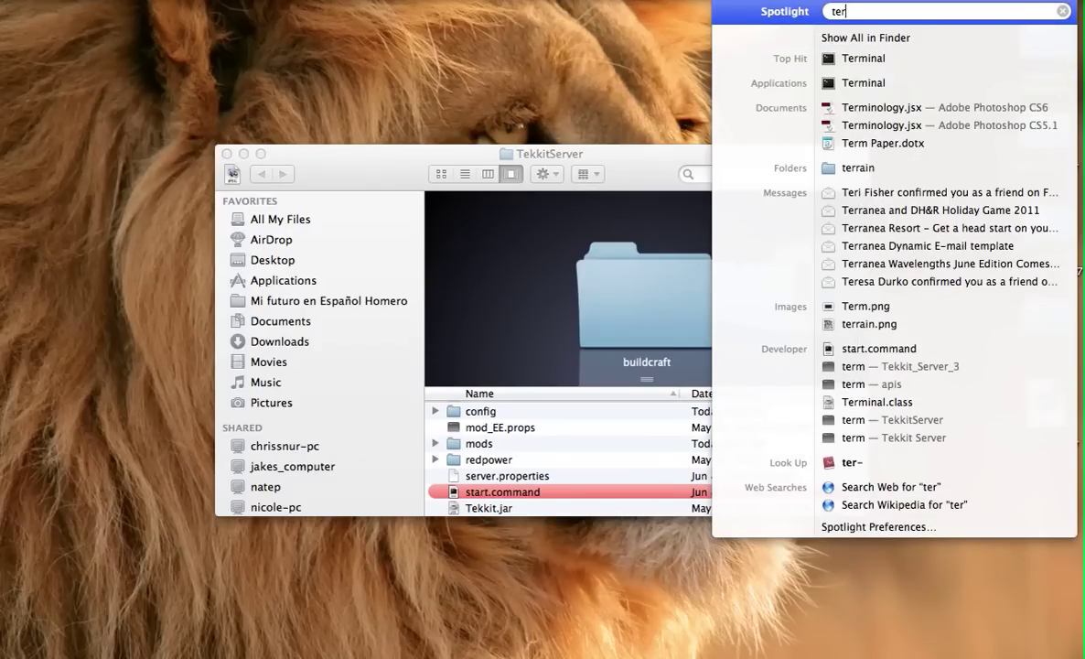
pyautogui.click(823, 56)
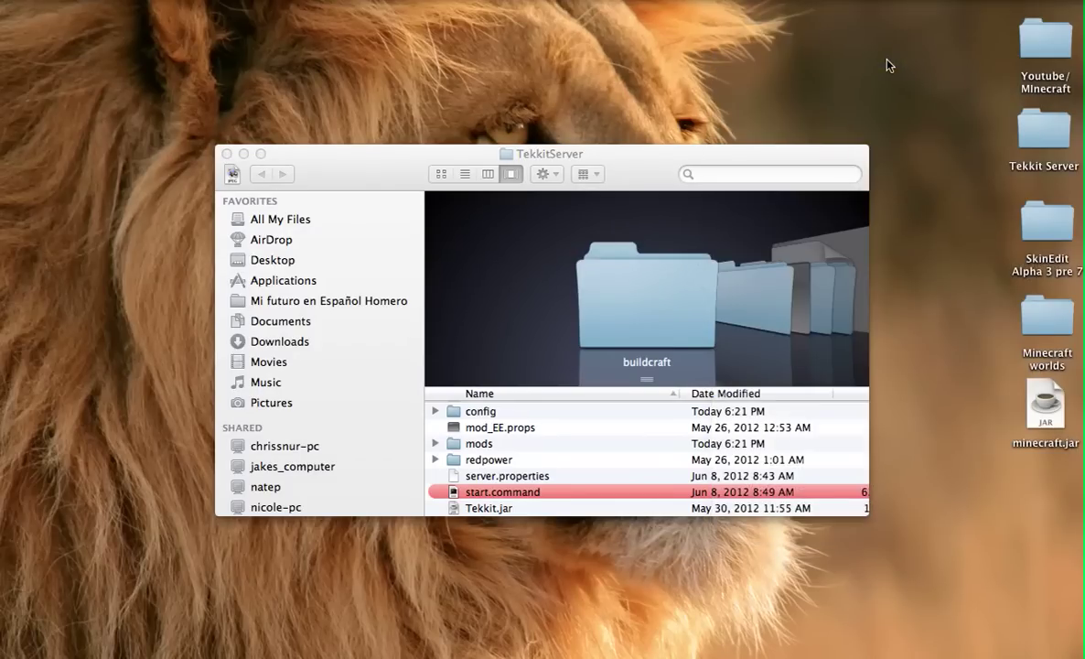
pyautogui.moveTo(719, 34); pyautogui.dragTo(600, 67)
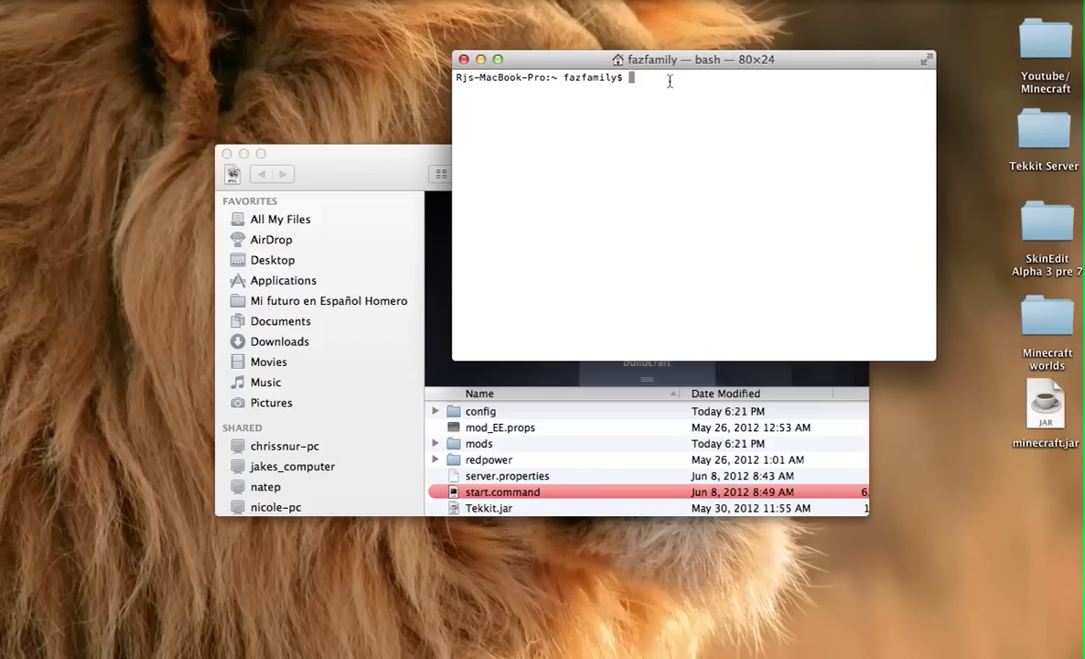
# - Run the command "chmod a+x" in Terminal
pyautogui.write('chmod a+x')
pyautogui.press('Return')
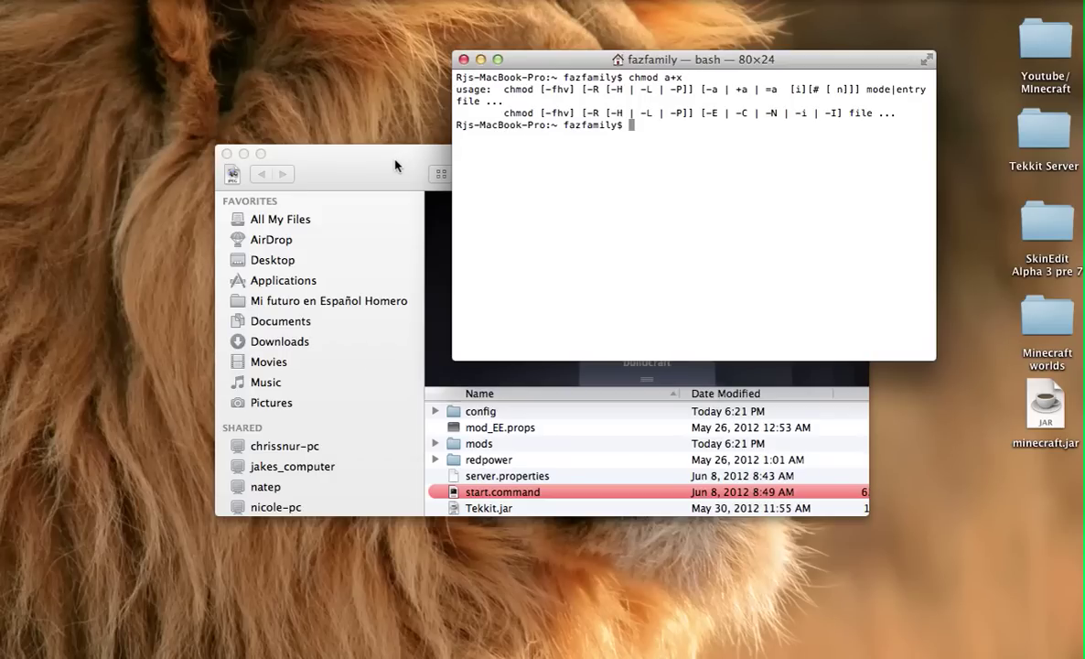
# - Insert the path of start.command from the TekkitServer folder at the Terminal prompt and run it to start the server
pyautogui.click(372, 184)
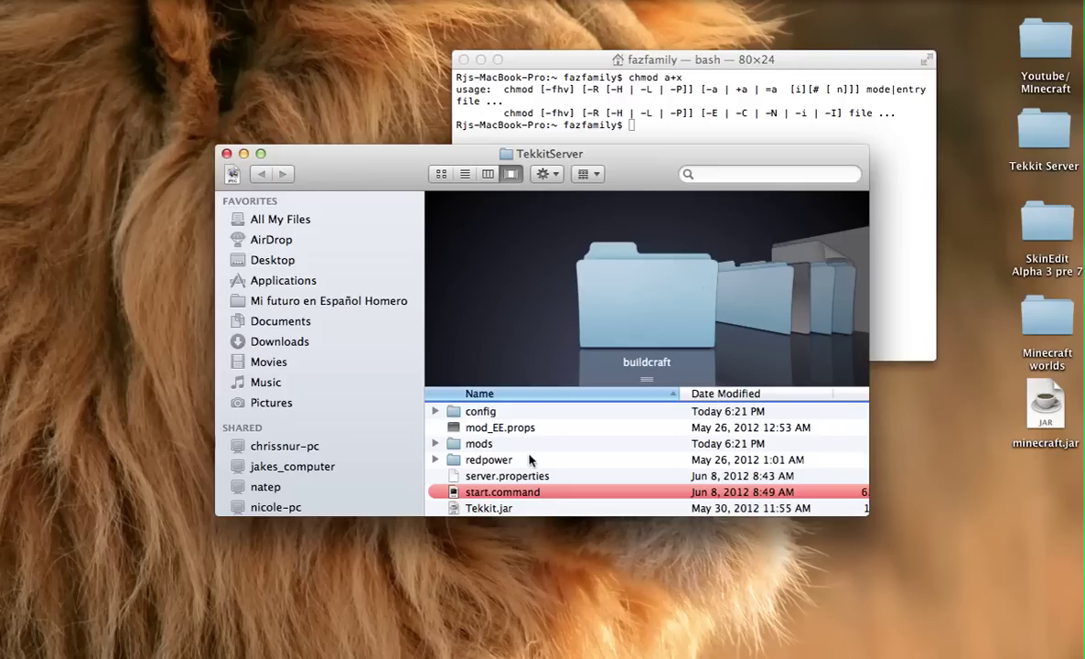
pyautogui.click(554, 61)
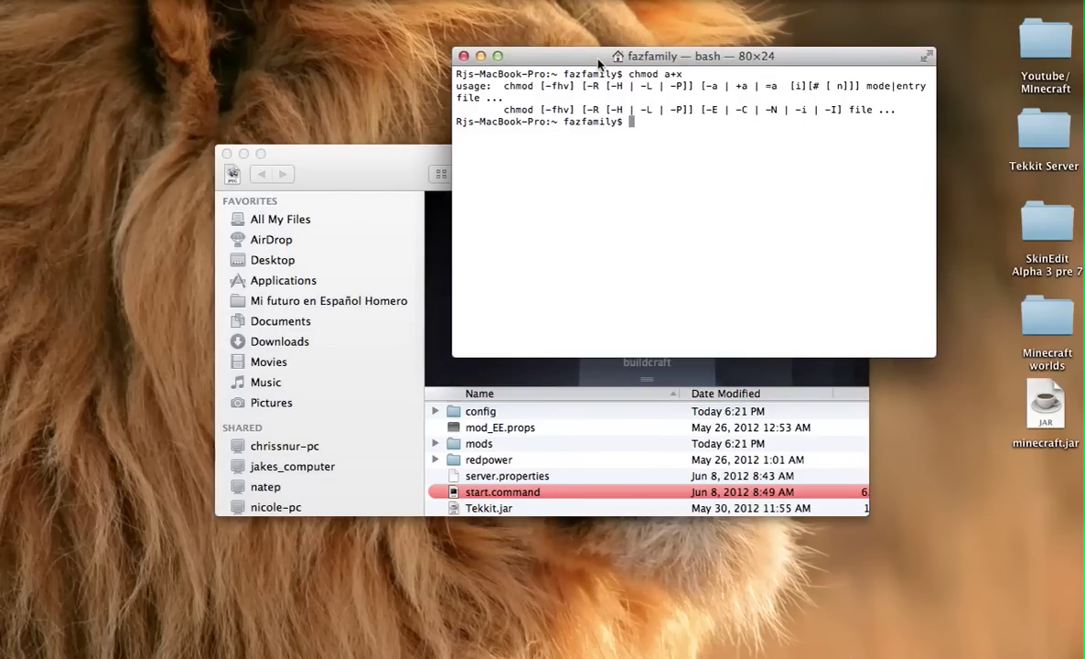
pyautogui.moveTo(598, 60); pyautogui.dragTo(576, 14)
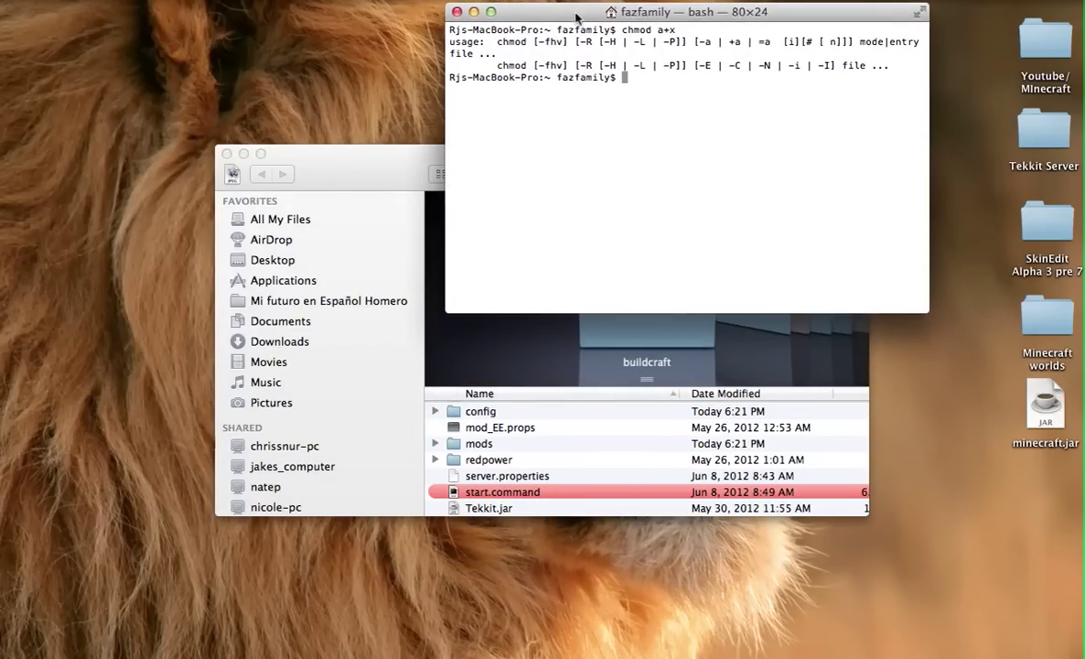
pyautogui.click(523, 495)
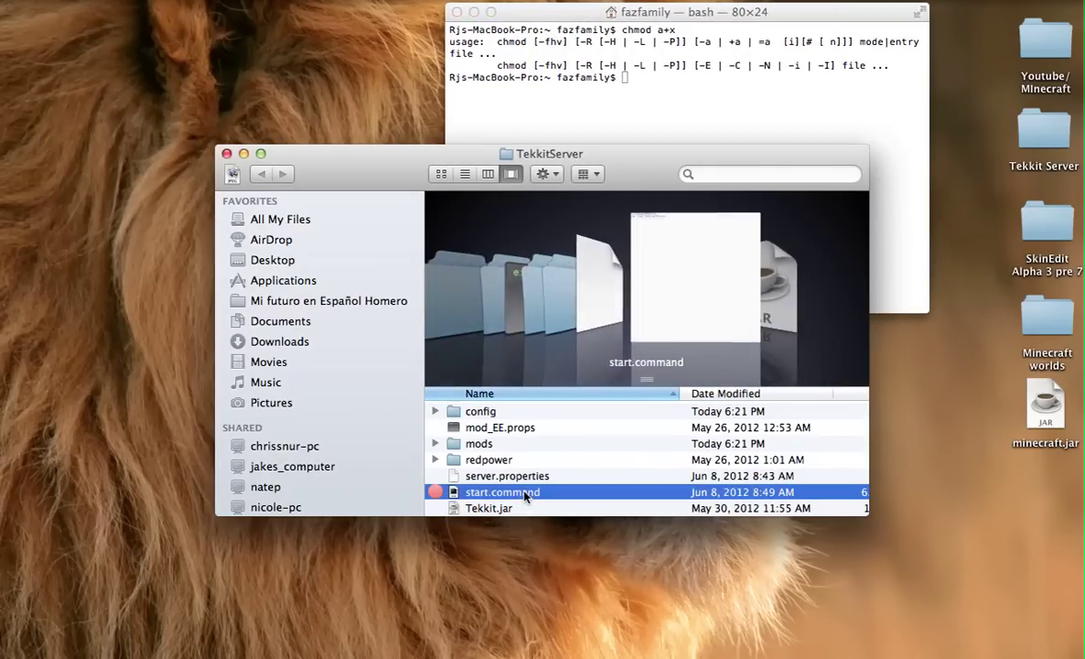
pyautogui.moveTo(385, 153); pyautogui.dragTo(252, 272)
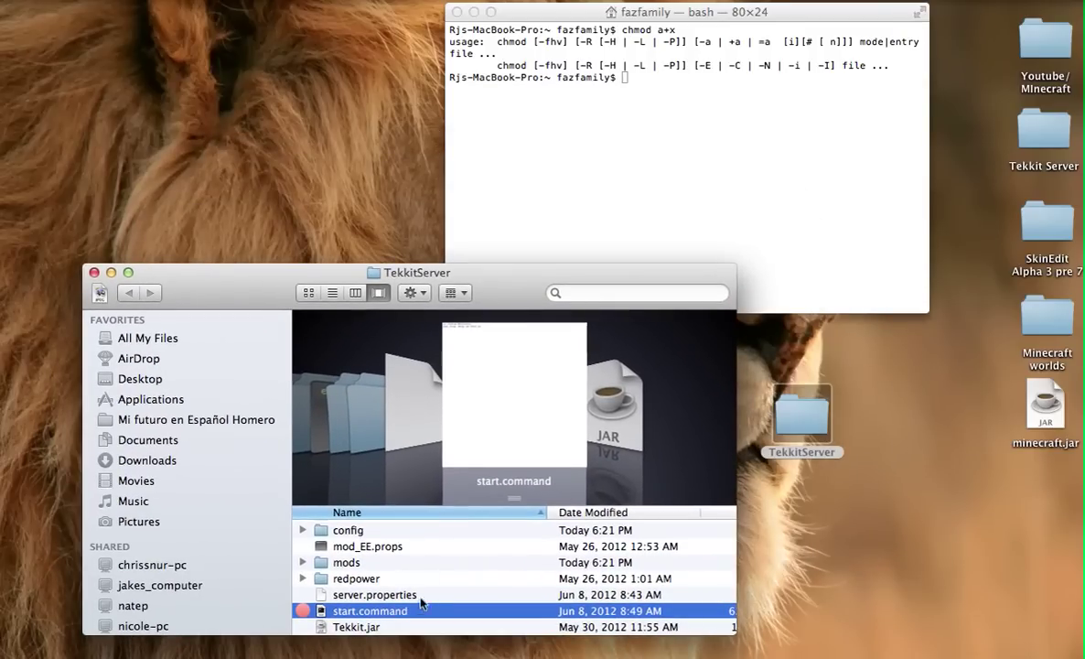
pyautogui.moveTo(417, 609); pyautogui.dragTo(632, 197)
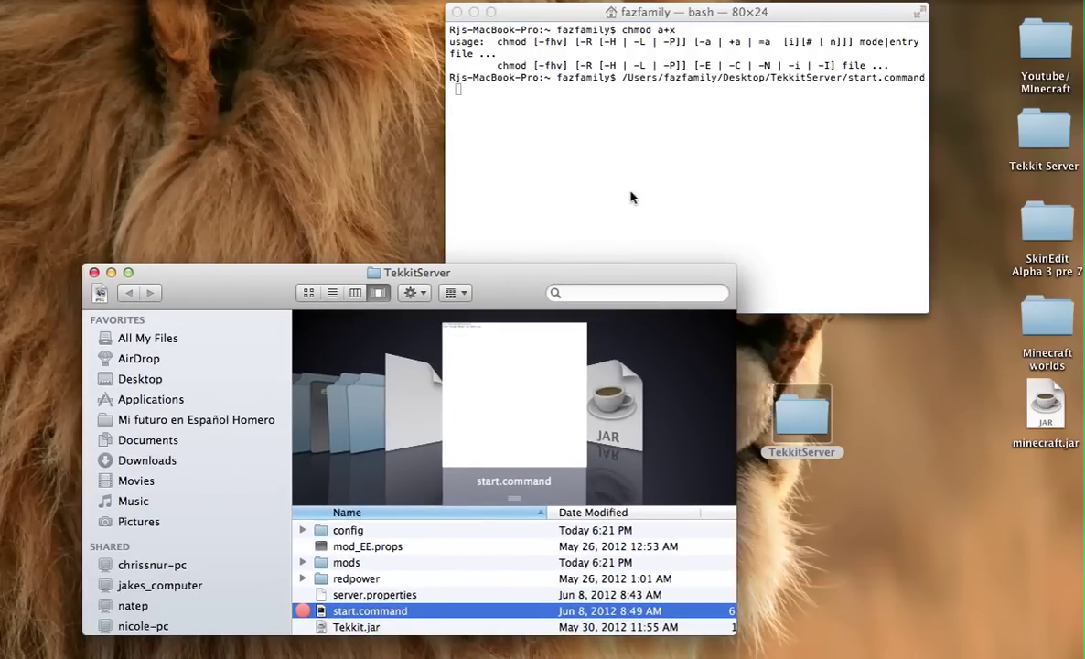
pyautogui.click(634, 139)
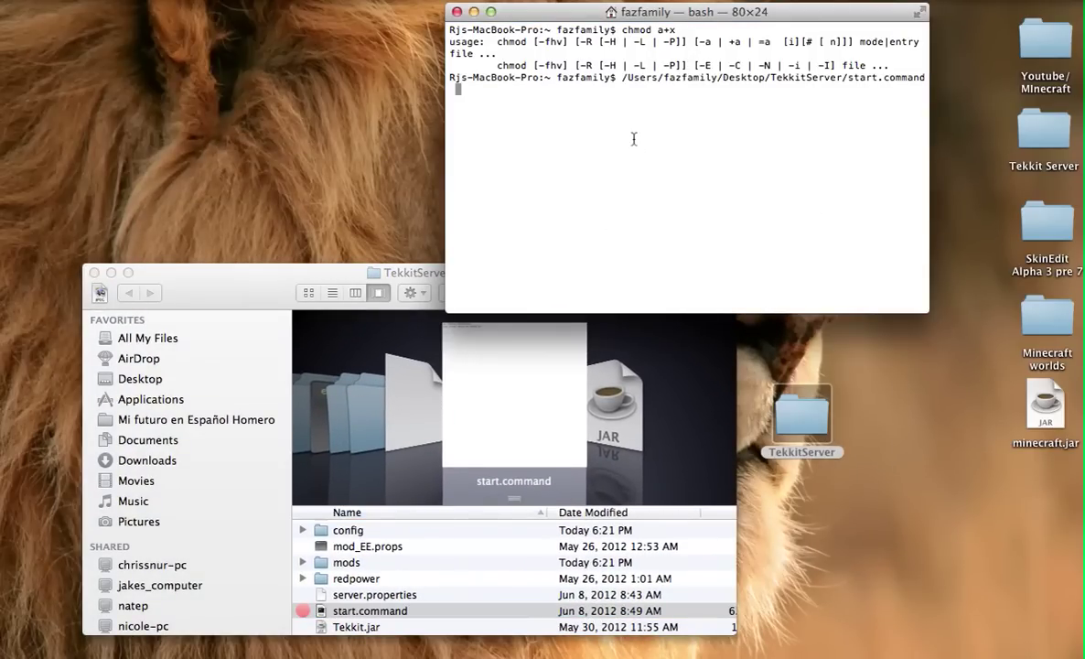
pyautogui.moveTo(723, 13); pyautogui.dragTo(592, 211)
pyautogui.press('Return')
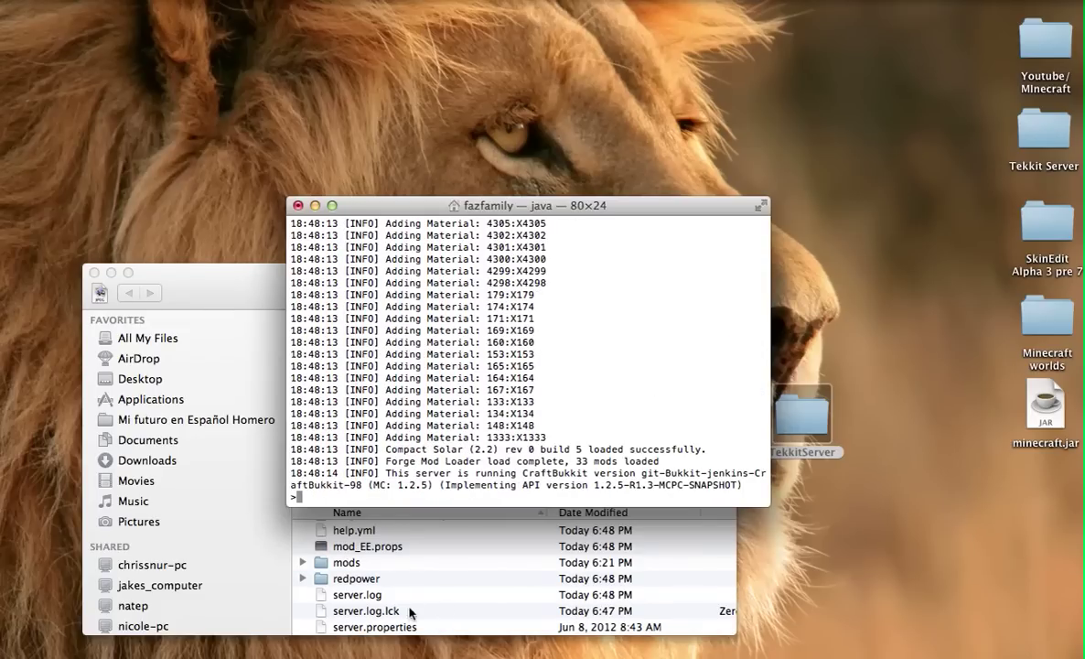
# - Run the "stop" command in the server console once the server has finished loading
pyautogui.scroll(-1, 439, 577)
pyautogui.scroll(2, 388, 578)
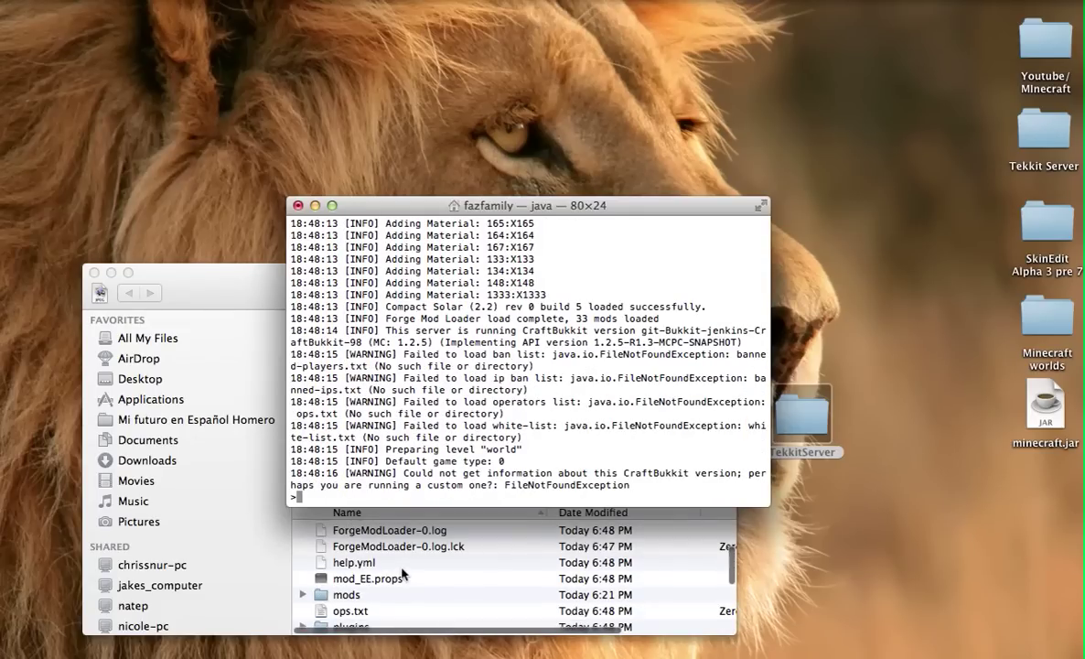
pyautogui.scroll(-3, 402, 564)
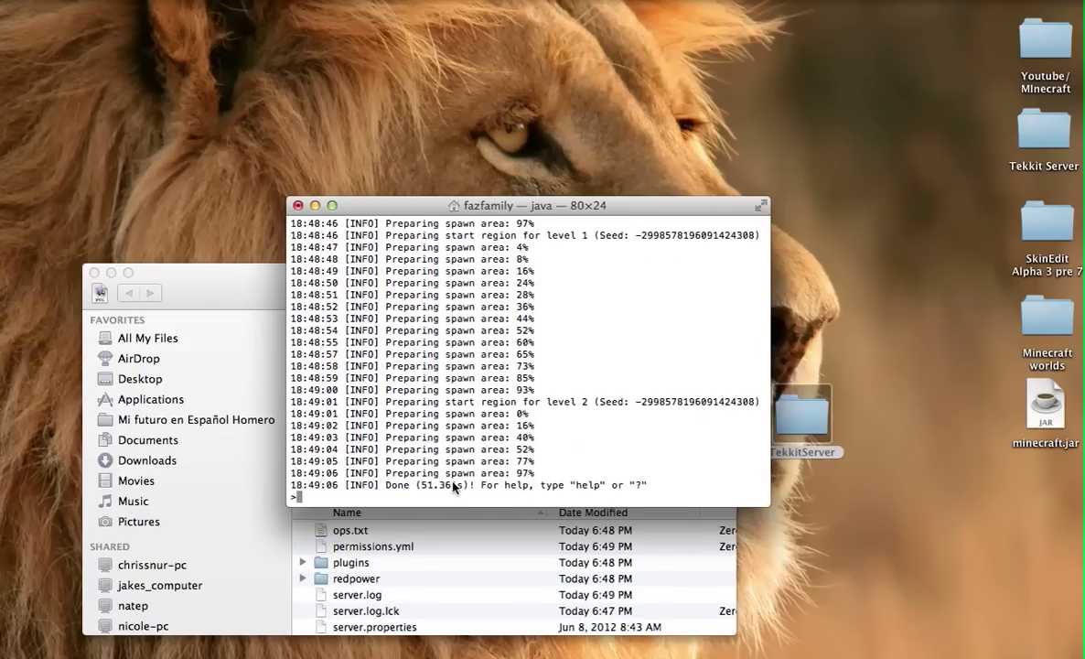
pyautogui.click(369, 217)
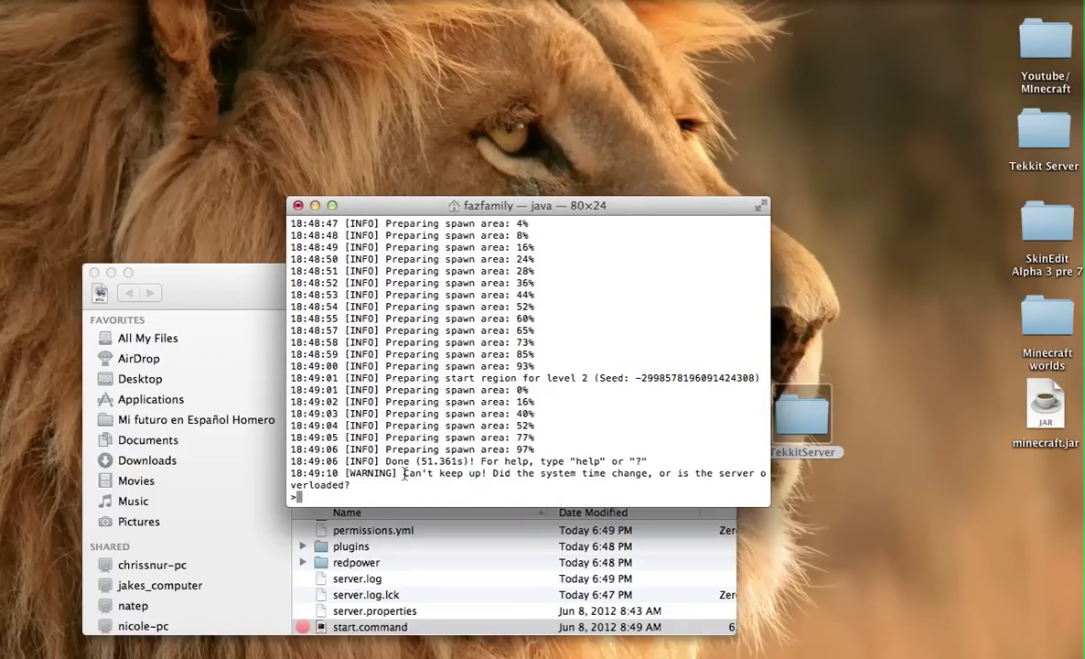
pyautogui.write('srop')
pyautogui.press('BackSpace')
pyautogui.press('BackSpace')
pyautogui.press('BackSpace')
pyautogui.write('top')
pyautogui.press('Return')
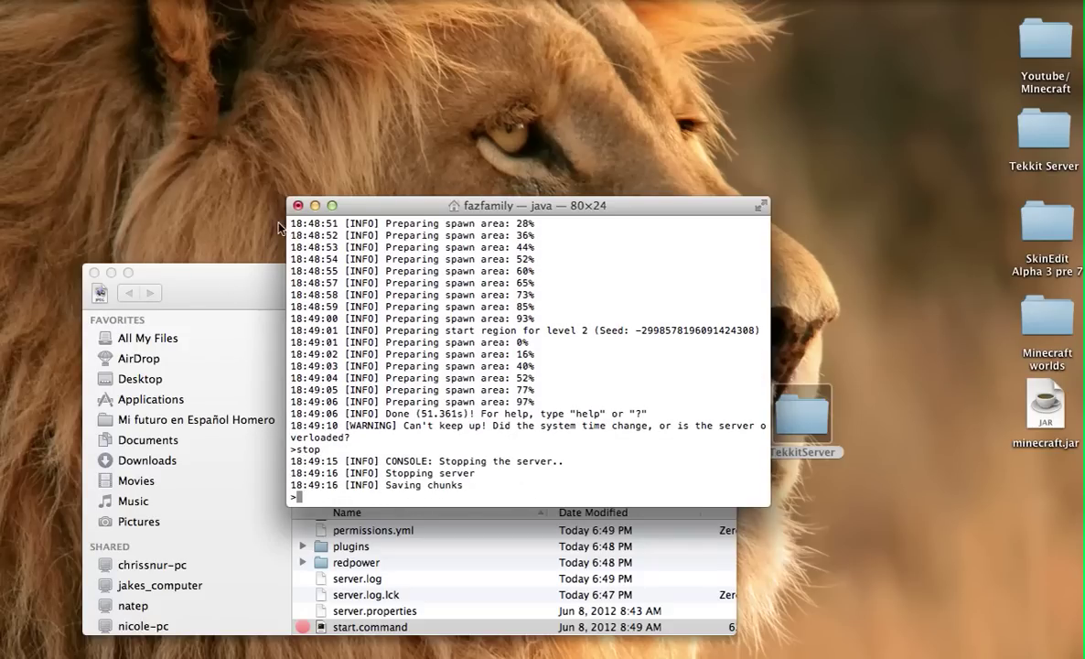
# - Close the Terminal window and terminate its running processes
pyautogui.tripleClick(399, 482)
pyautogui.click(635, 443)
pyautogui.click(298, 206)
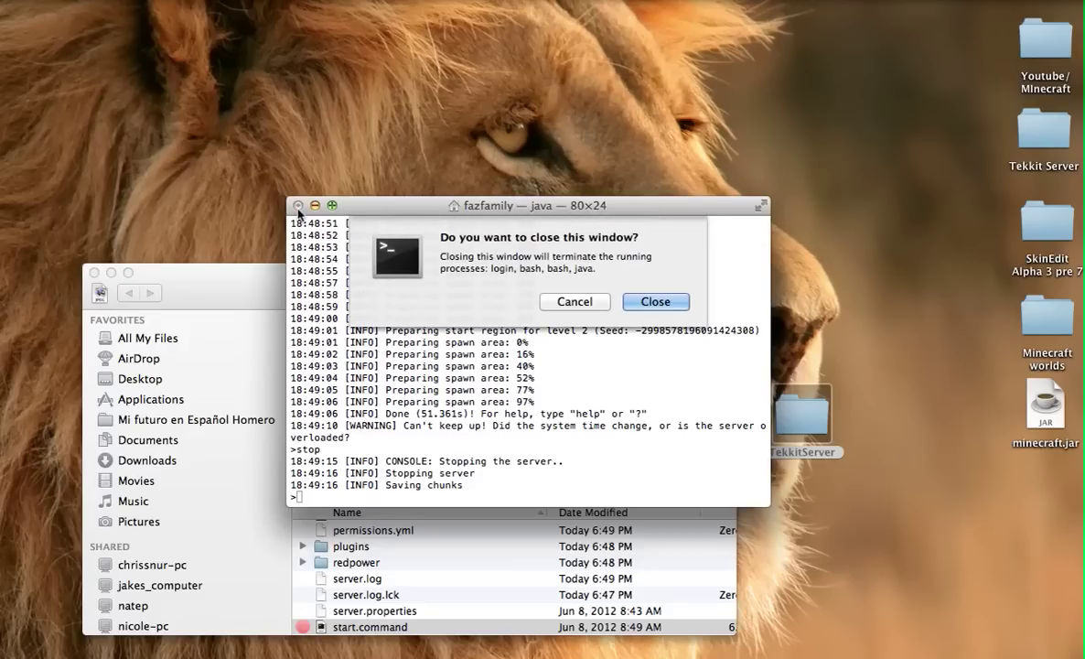
pyautogui.click(643, 299)
# - Examine the files and world folders that the server generated in the TekkitServer folder
pyautogui.moveTo(517, 271); pyautogui.dragTo(562, 65)
pyautogui.scroll(-3, 464, 398)
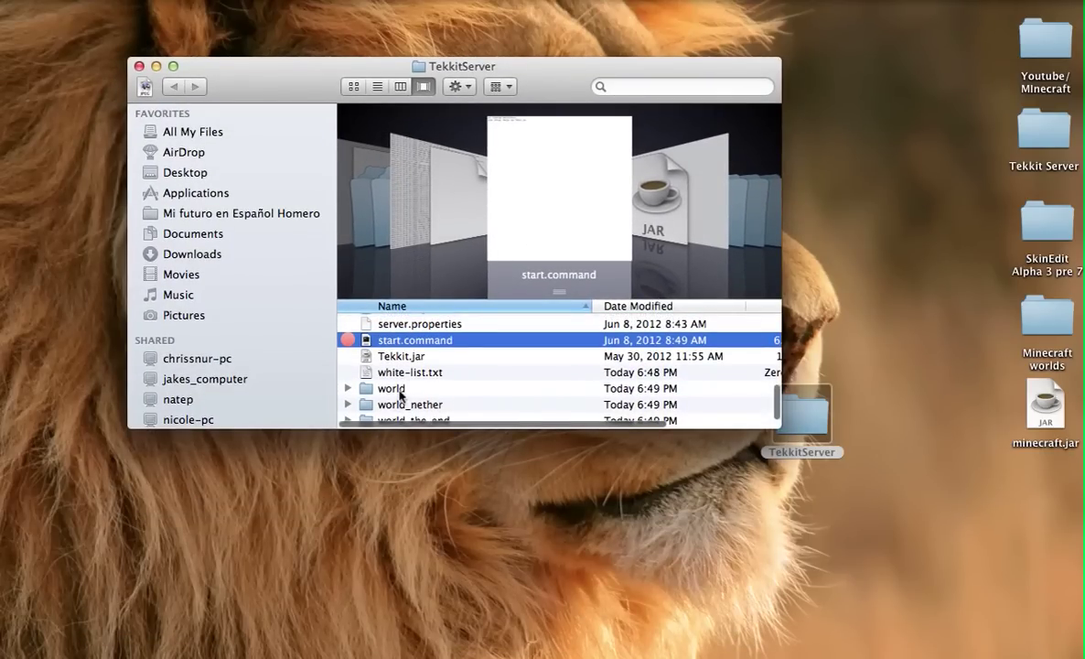
pyautogui.click(433, 392)
pyautogui.scroll(1, 432, 395)
pyautogui.scroll(-2, 432, 395)
pyautogui.scroll(2, 434, 395)
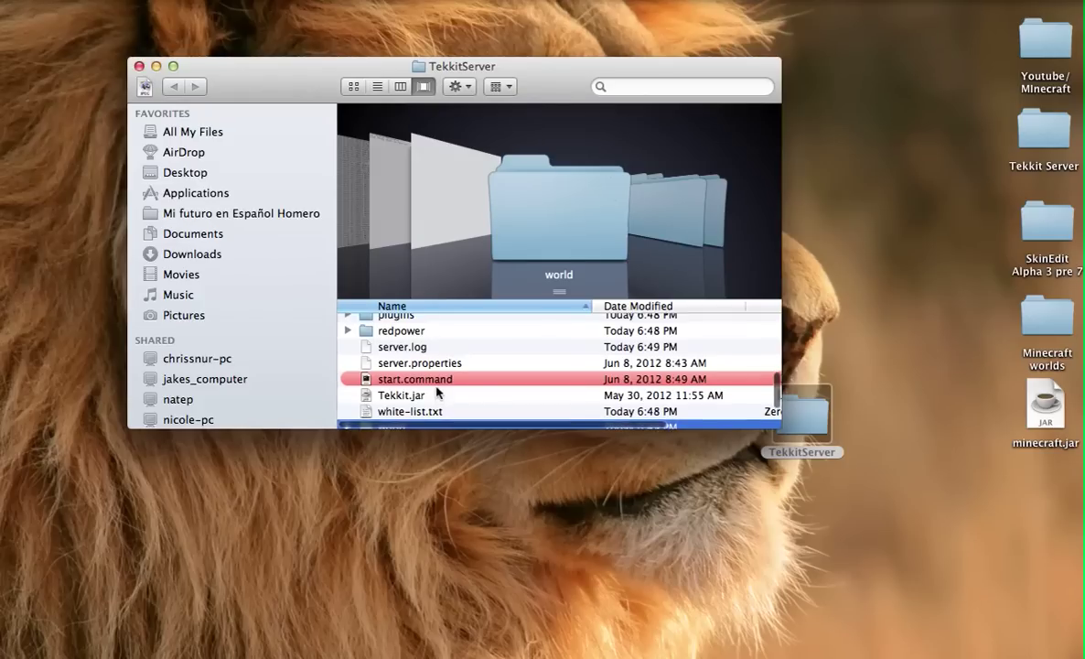
pyautogui.scroll(3, 435, 395)
pyautogui.scroll(-2, 437, 394)
# - Open the server.properties file from the TekkitServer folder and move its window over the folder window
pyautogui.click(436, 393)
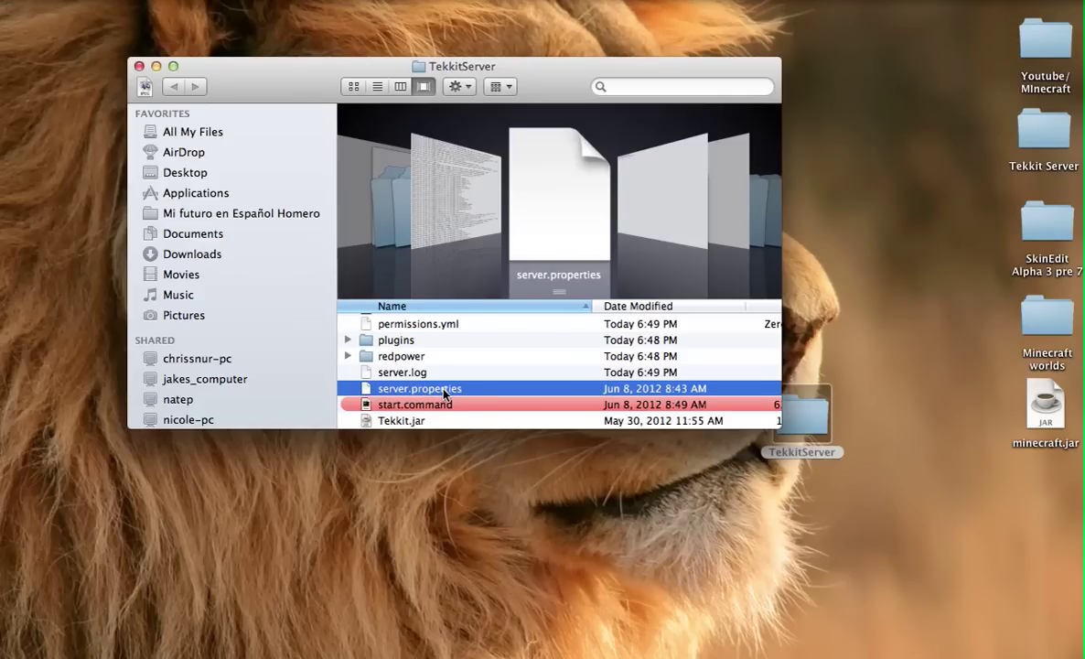
pyautogui.doubleClick(443, 390)
pyautogui.click(692, 248)
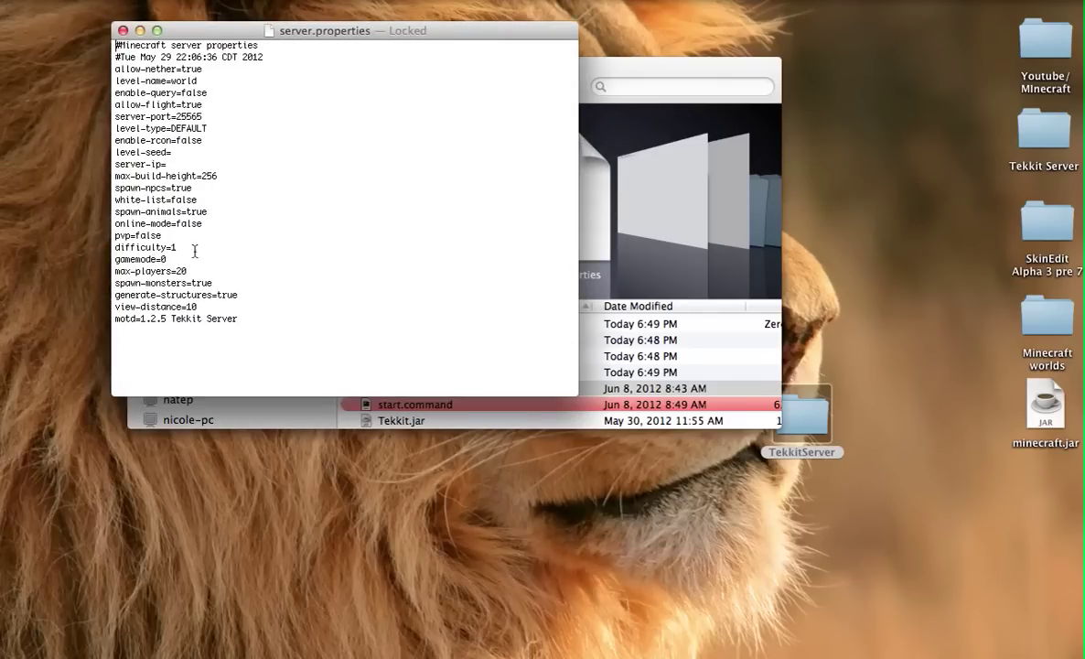
pyautogui.moveTo(248, 34); pyautogui.dragTo(374, 90)
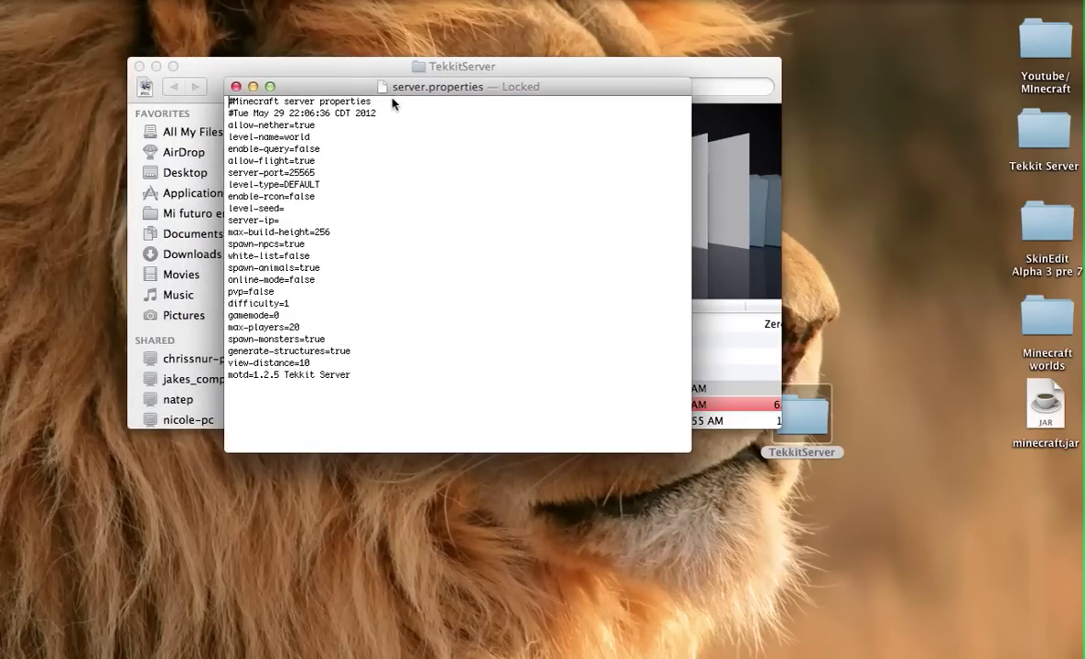
# - Set max-players to 8 in server.properties, unlocking the file to allow the edit
pyautogui.moveTo(245, 291); pyautogui.dragTo(271, 293)
pyautogui.click(274, 292)
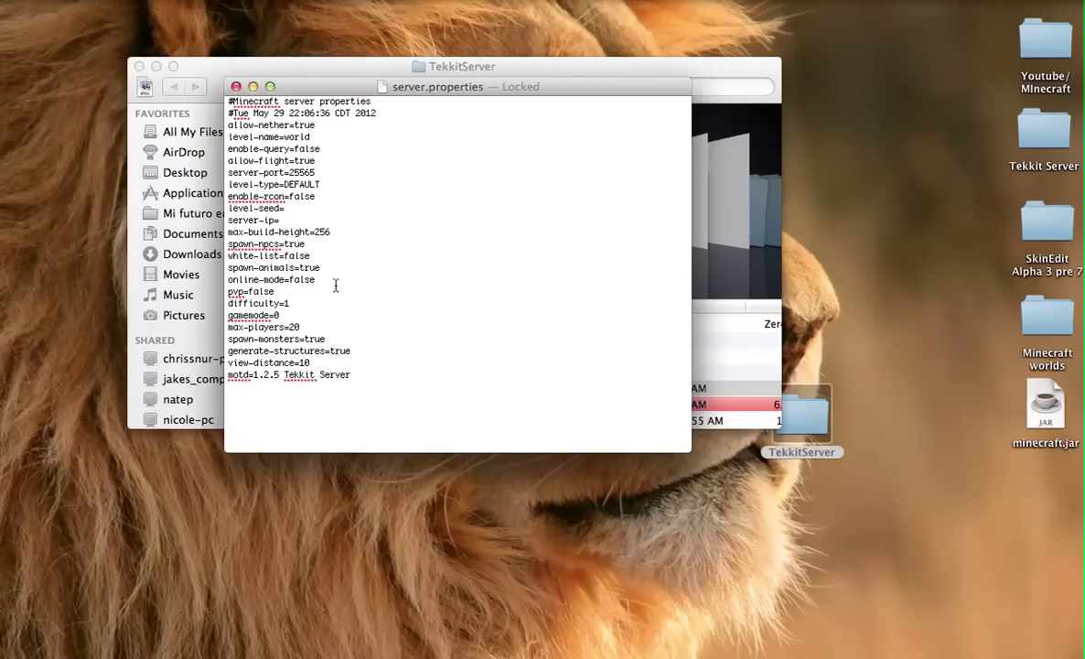
pyautogui.doubleClick(310, 267)
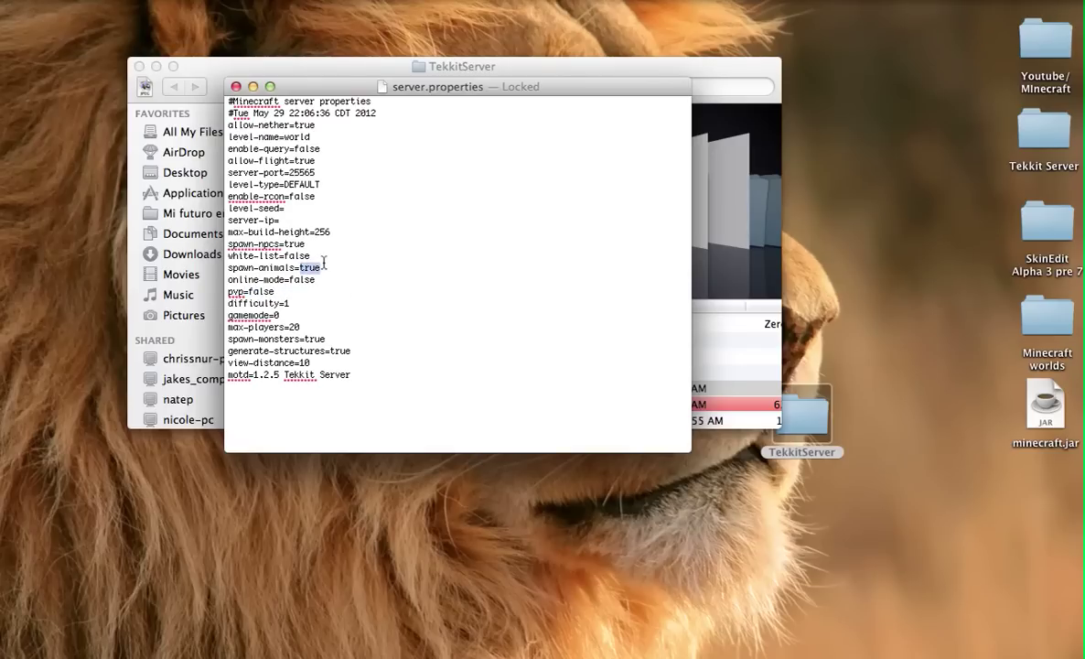
pyautogui.click(276, 303)
pyautogui.press('BackSpace')
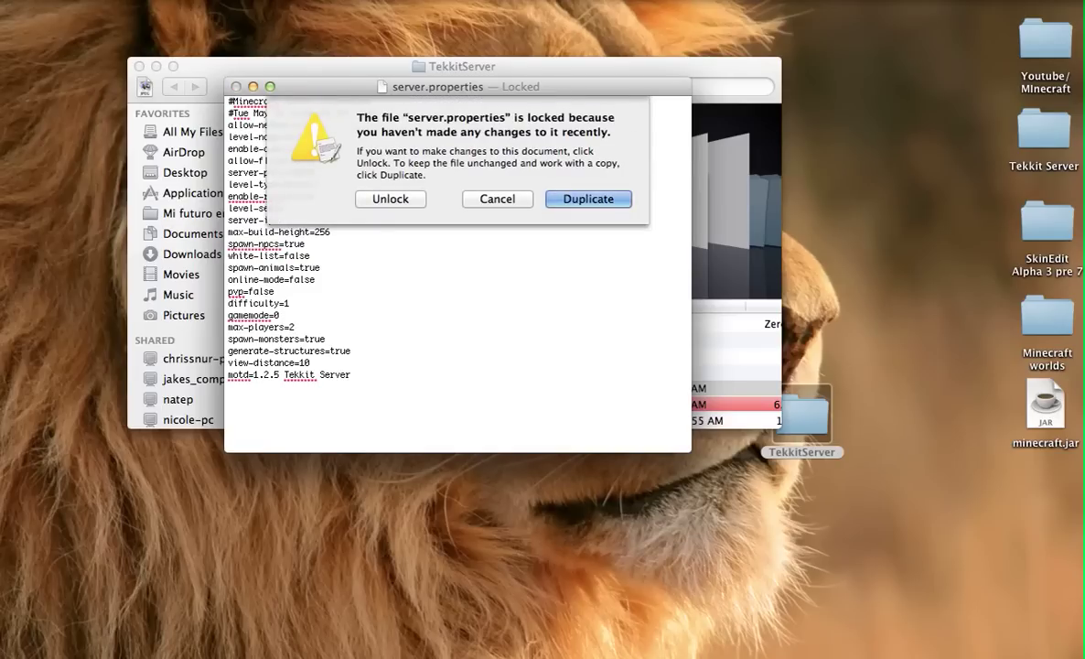
pyautogui.click(391, 201)
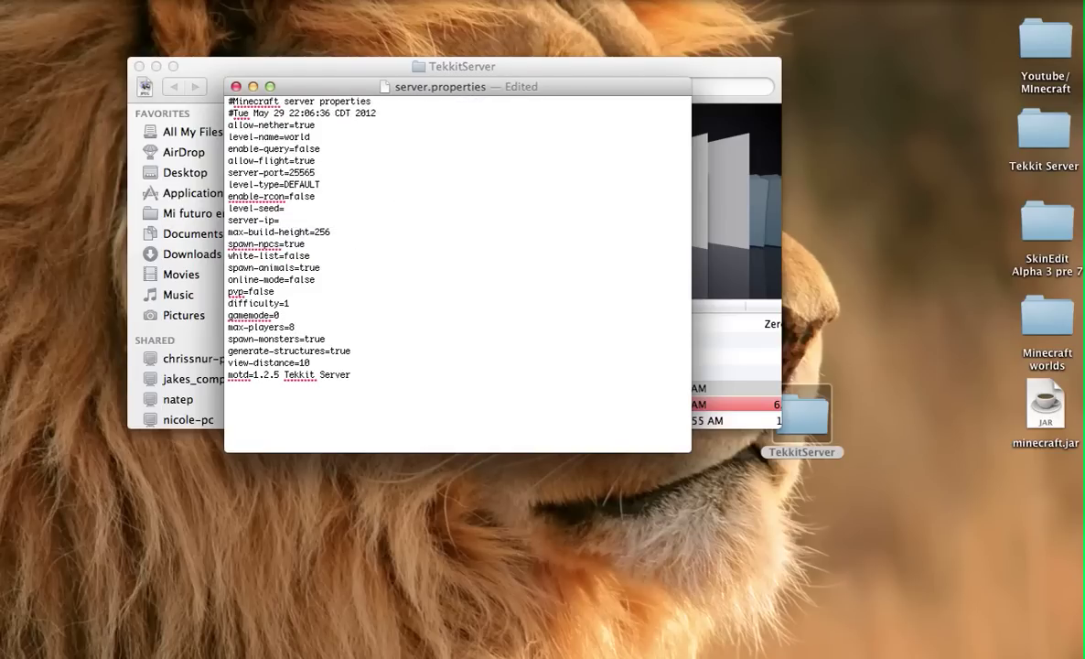
pyautogui.doubleClick(322, 339)
pyautogui.click(327, 340)
pyautogui.doubleClick(286, 208)
pyautogui.click(362, 203)
# - Reposition the server.properties window so that it leaves the sidebar of the TekkitServer folder window uncovered
pyautogui.moveTo(605, 91); pyautogui.dragTo(1042, 107)
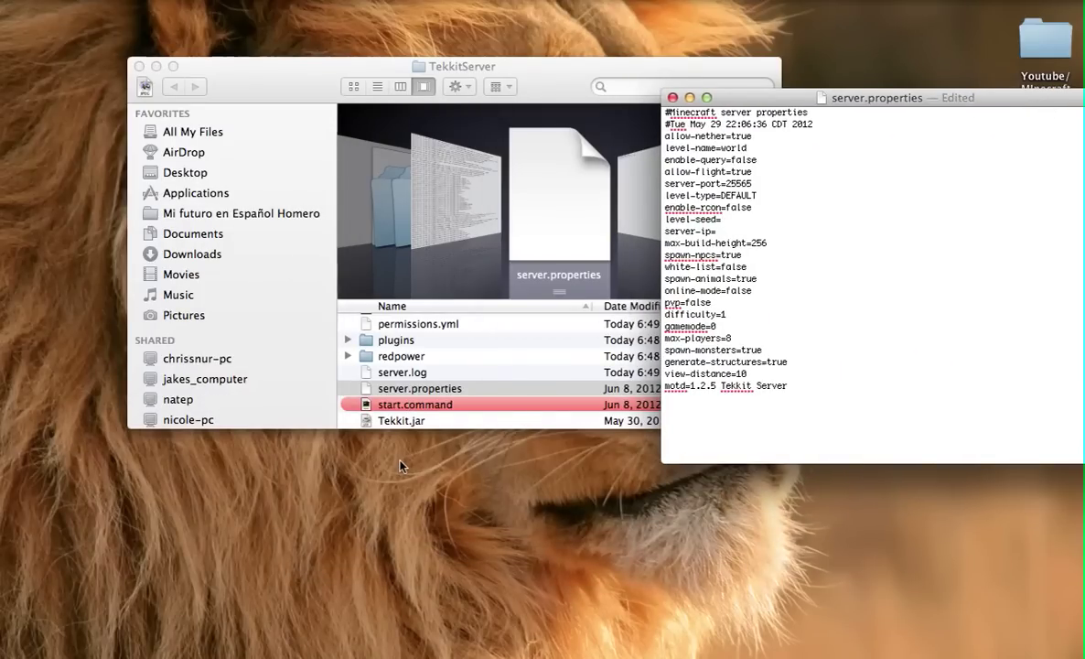
pyautogui.moveTo(758, 145); pyautogui.dragTo(716, 147)
pyautogui.moveTo(765, 100); pyautogui.dragTo(603, 79)
pyautogui.click(645, 179)
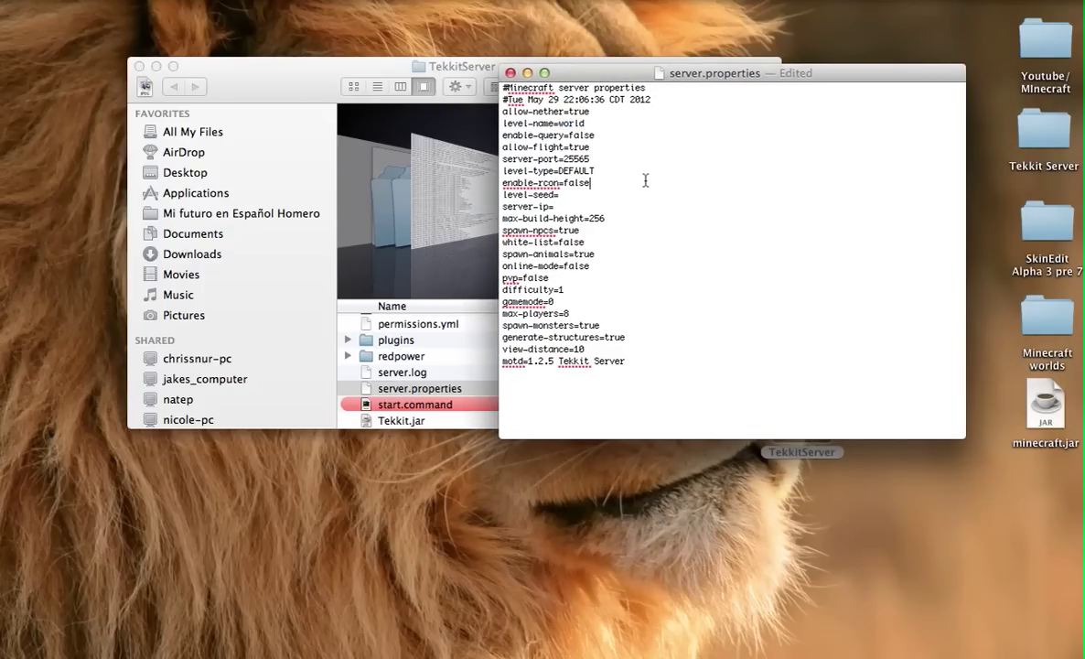
pyautogui.moveTo(703, 78); pyautogui.dragTo(556, 72)
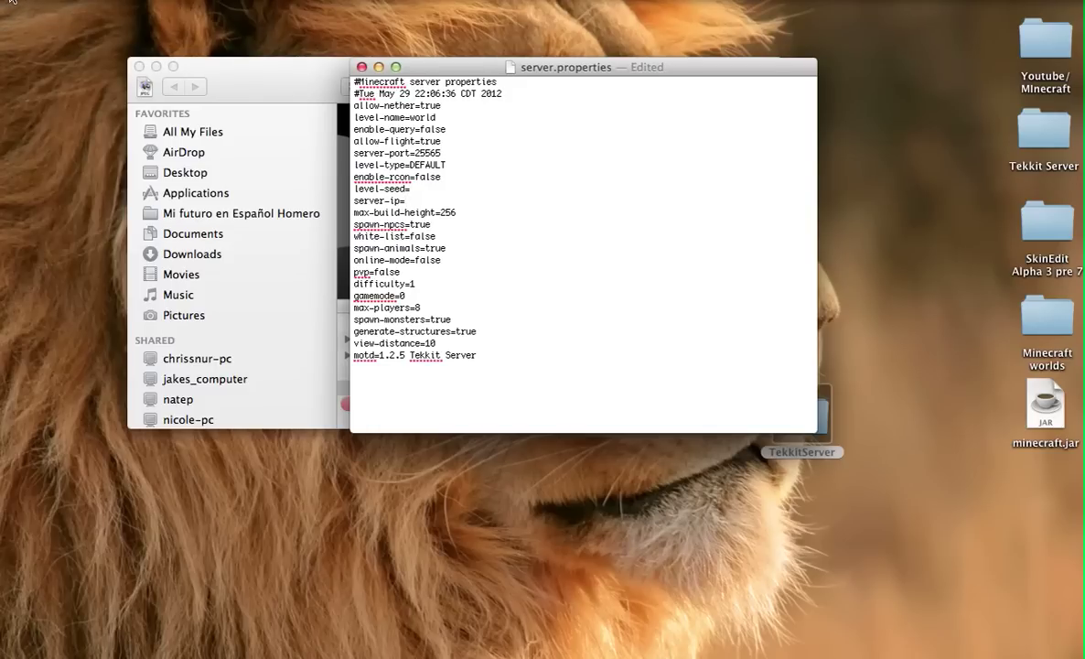
pyautogui.click(11, 1)
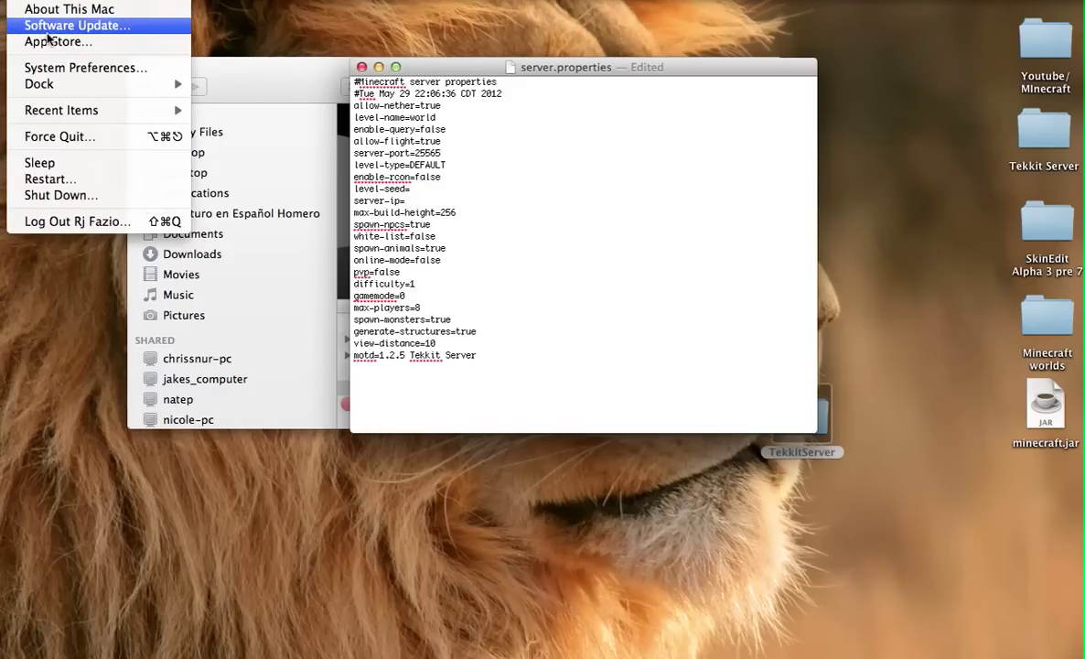
pyautogui.click(67, 9)
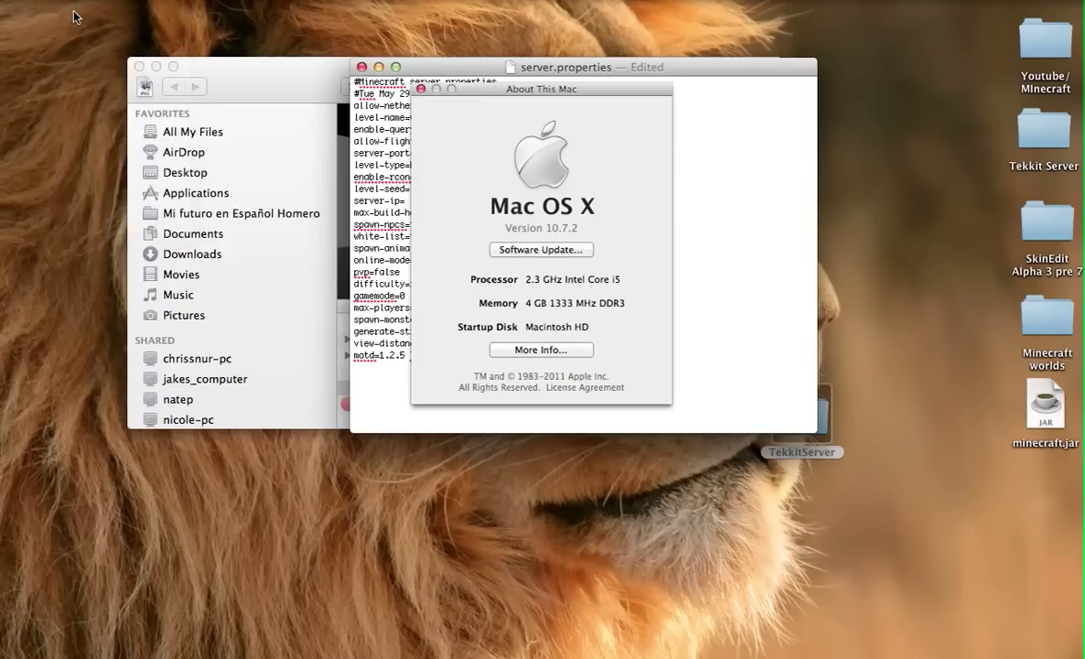
pyautogui.click(385, 86)
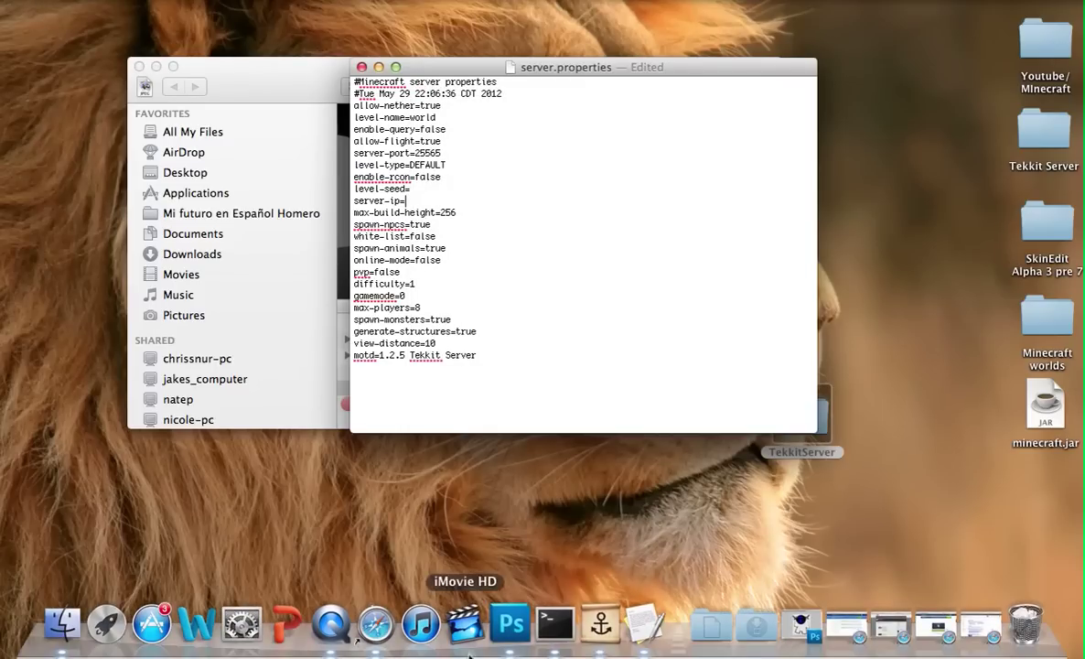
# - Switch to System Preferences and look up the Mac's Wi-Fi IP address in the Network settings, highlighting it
pyautogui.click(242, 623)
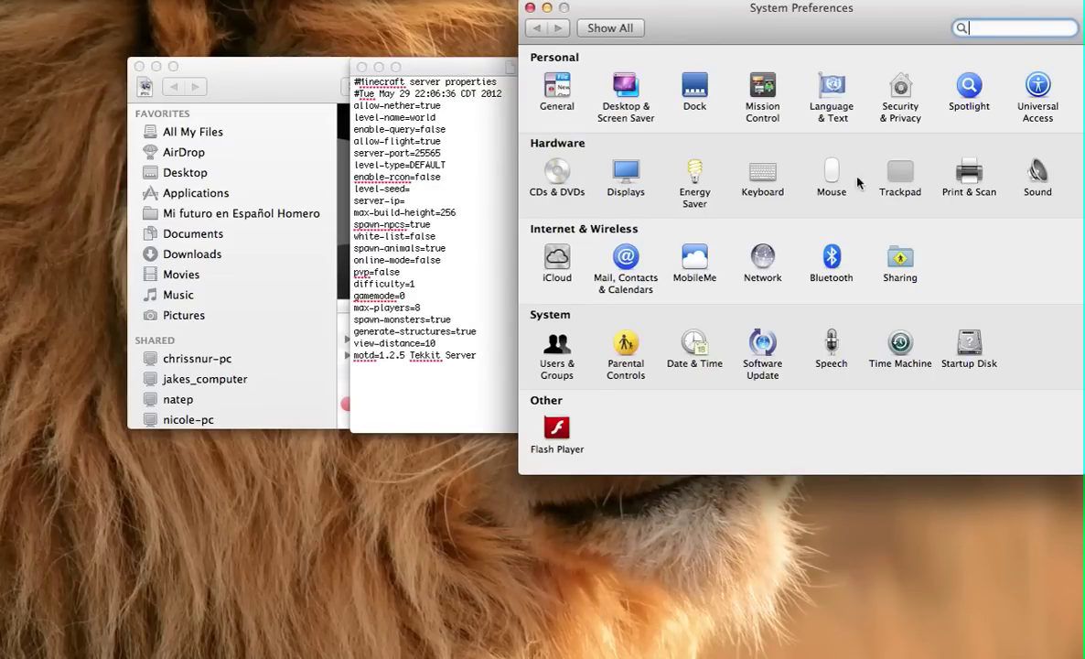
pyautogui.click(763, 263)
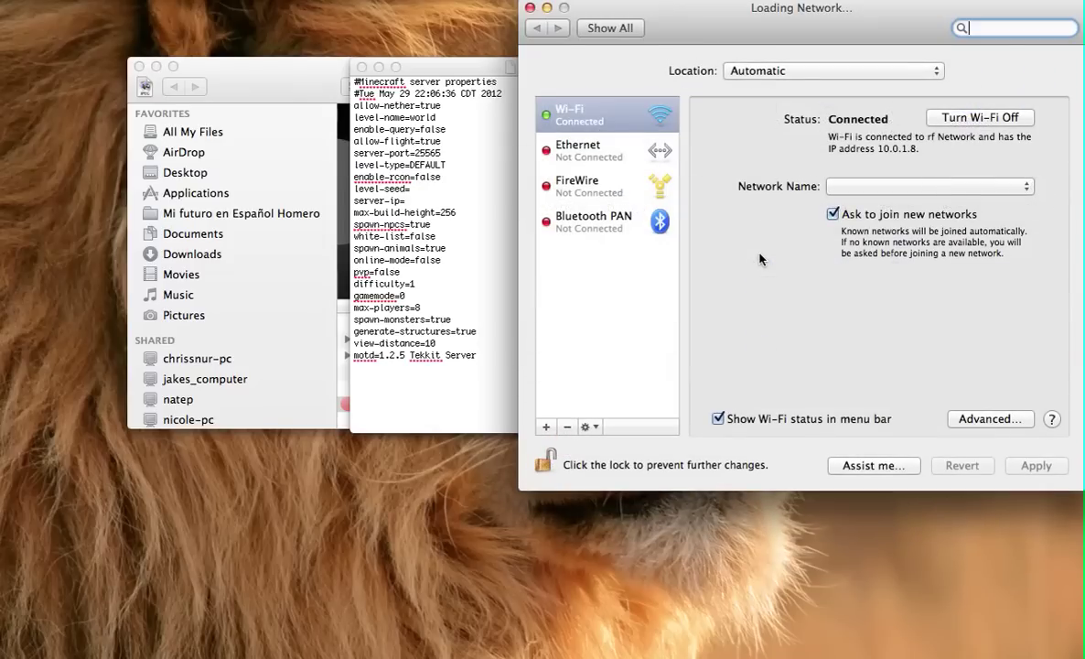
pyautogui.moveTo(919, 149); pyautogui.dragTo(881, 151)
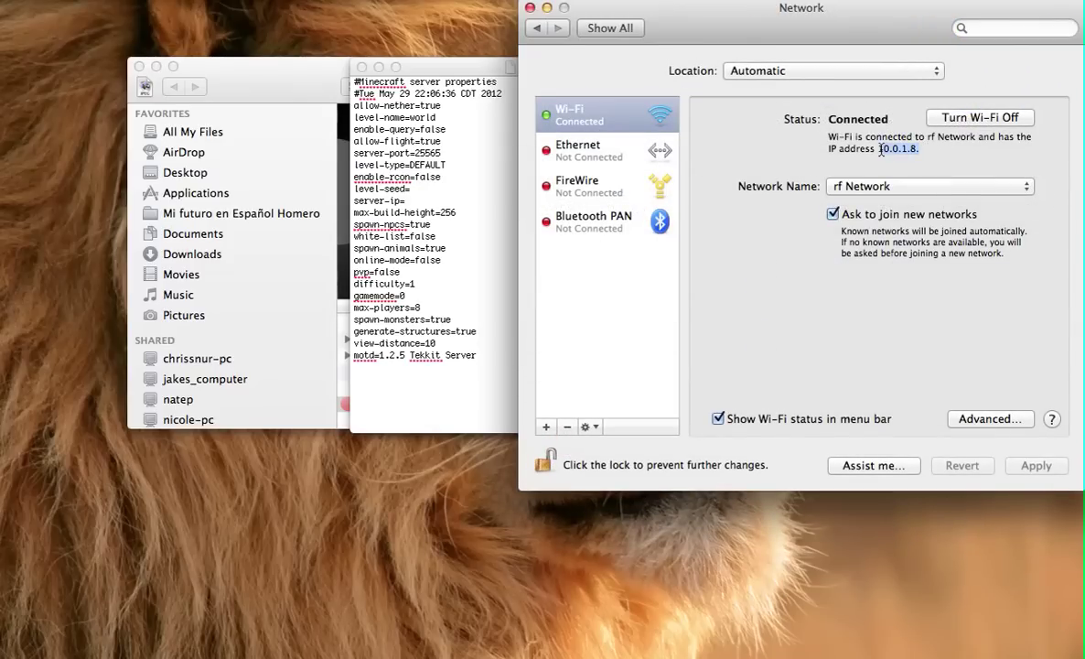
pyautogui.click(916, 153)
pyautogui.moveTo(916, 153); pyautogui.dragTo(878, 151)
# - Set server-ip to 10.0.1.8 in the server.properties file
pyautogui.click(433, 200)
pyautogui.write('10.0.')
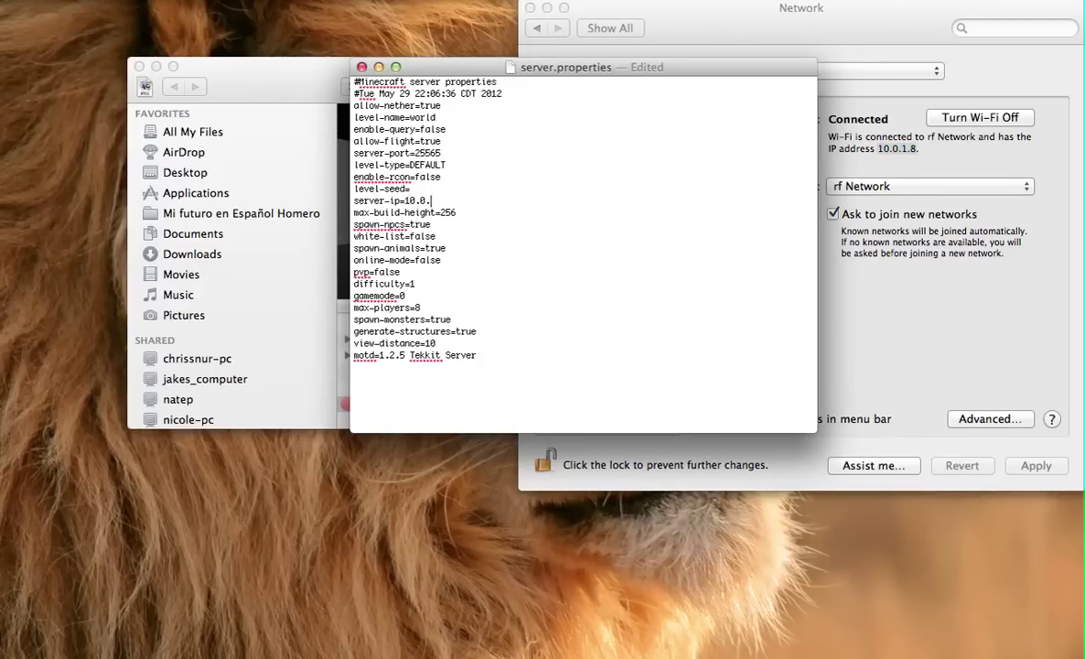
pyautogui.write('1.8')
pyautogui.moveTo(409, 200); pyautogui.dragTo(468, 201)
# - Save a version of server.properties with the edits and close the file
pyautogui.click(133, 1)
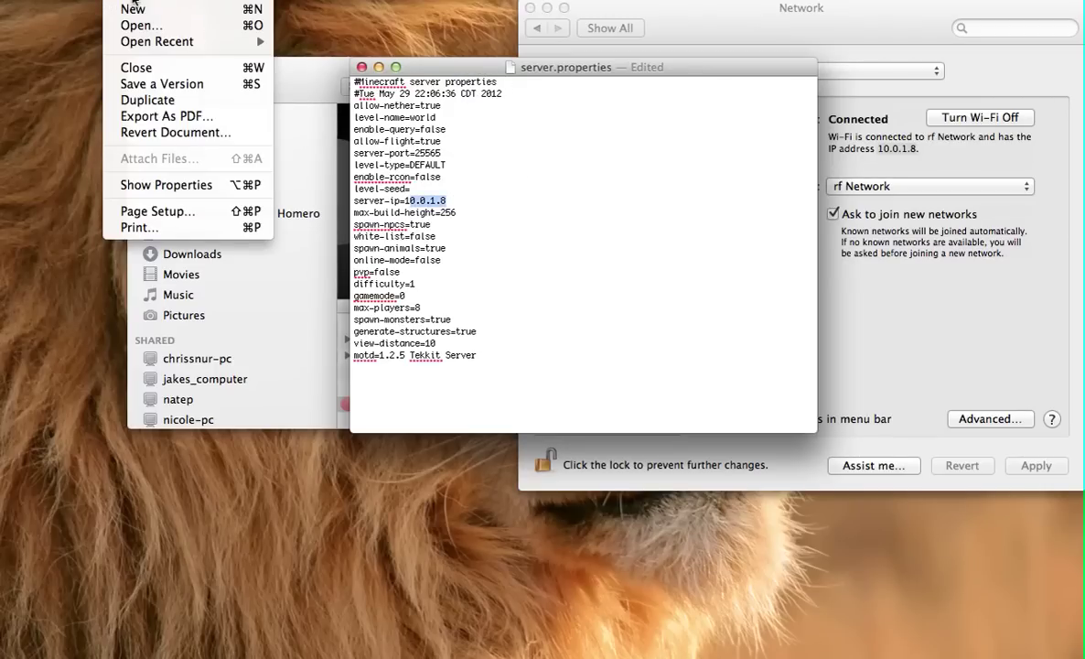
pyautogui.click(192, 85)
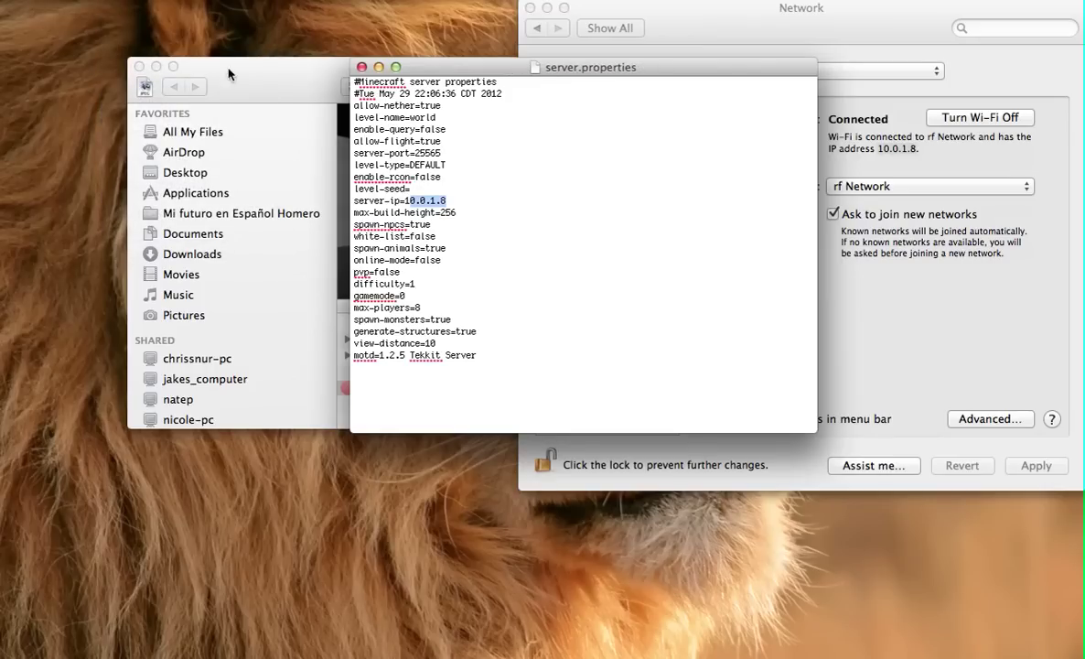
pyautogui.click(362, 68)
# - Shift the TekkitServer folder window slightly and look through its list of server files and folders
pyautogui.moveTo(316, 75); pyautogui.dragTo(363, 121)
pyautogui.scroll(10, 471, 395)
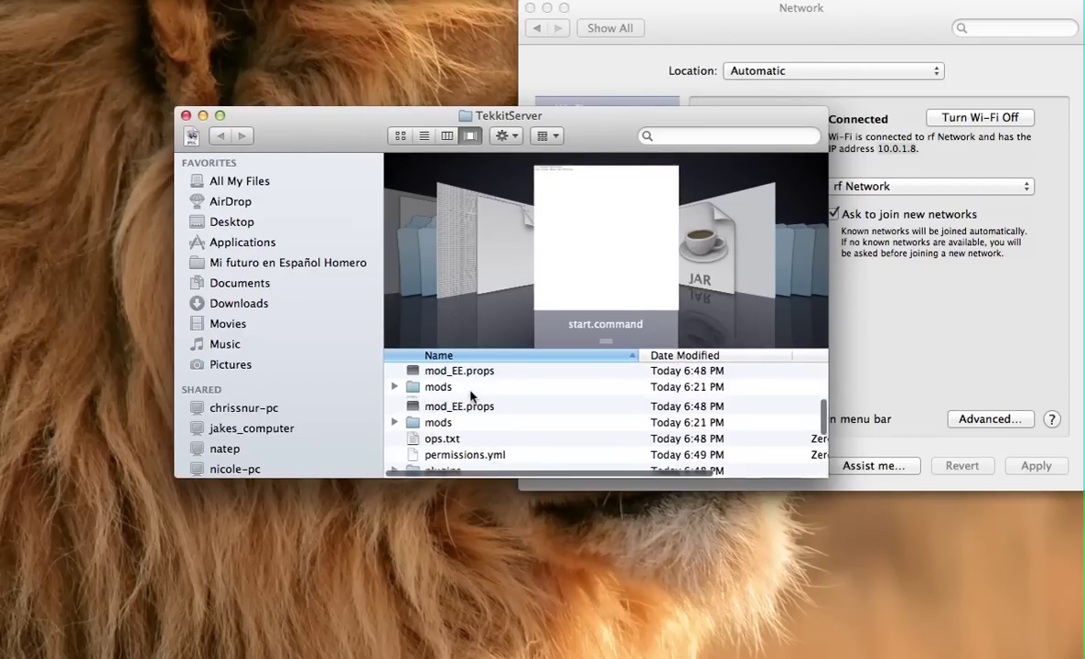
pyautogui.scroll(-5, 743, 412)
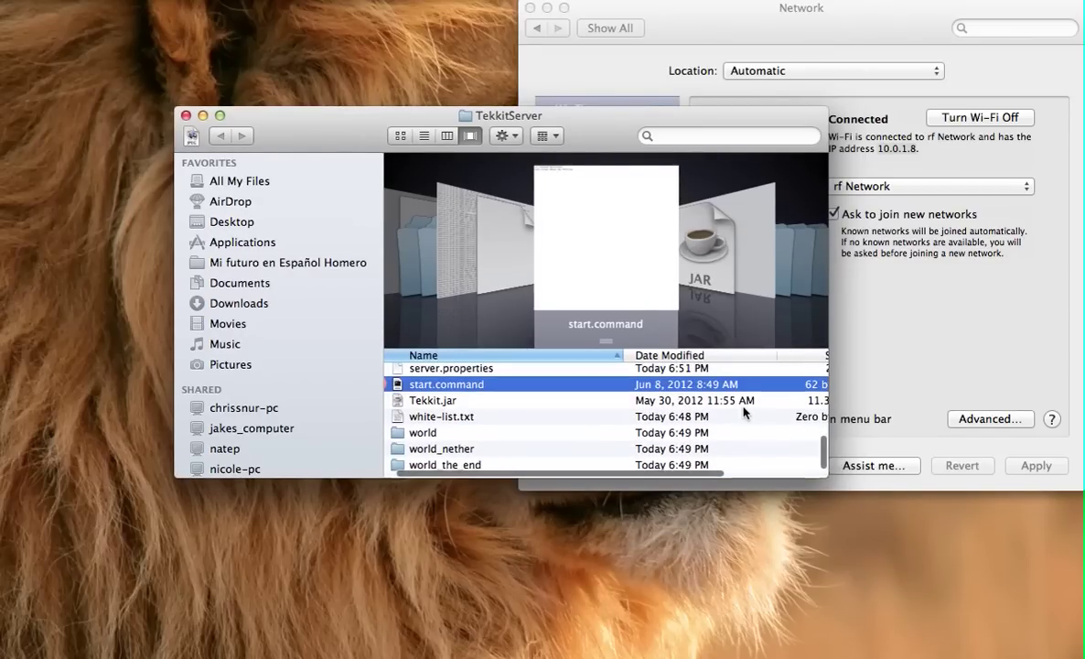
pyautogui.scroll(5, 744, 412)
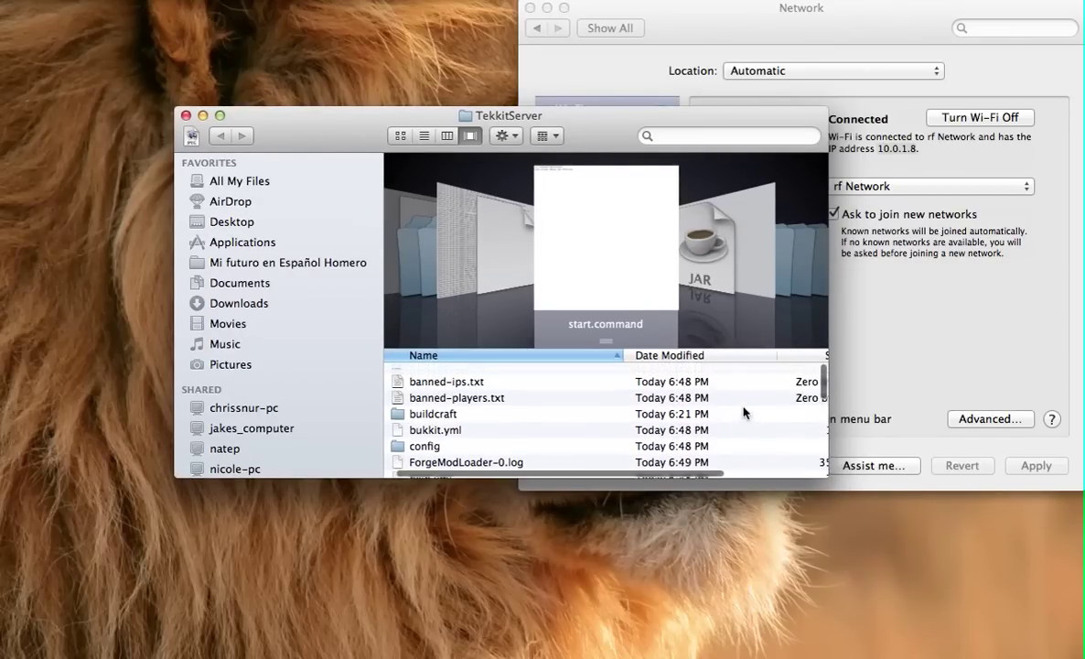
pyautogui.moveTo(822, 372)
pyautogui.mouseDown()
pyautogui.moveTo(824, 455)
pyautogui.moveTo(823, 366)
pyautogui.moveTo(814, 455)
pyautogui.moveTo(815, 369)
pyautogui.mouseUp()
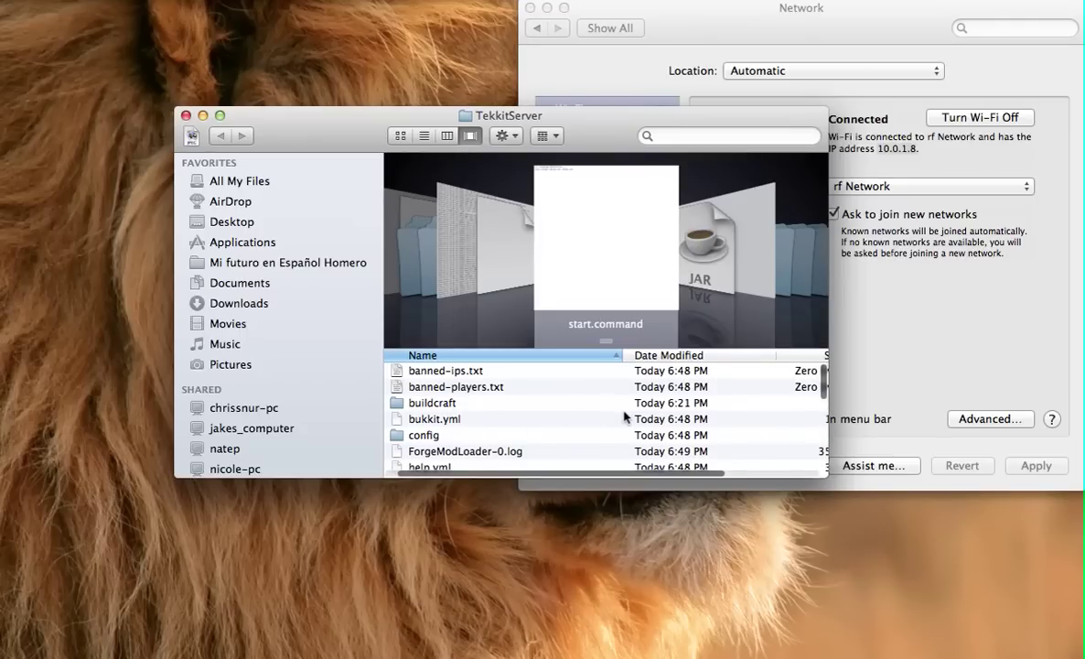